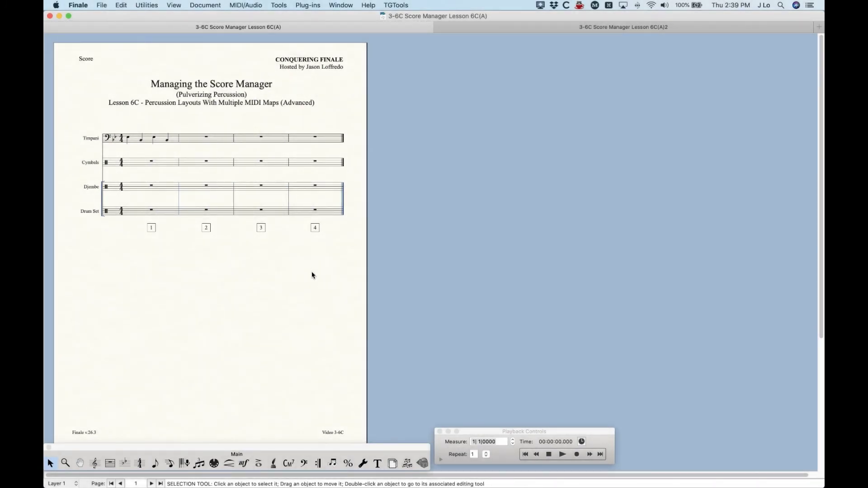
Open the Score Manager's Instrument List with Cmd+K.
key("cmd+k")
Edit the Drum Set percussion layout, limiting its note types to the Jazz Fusion Drum Kit.
left_click(100, 93)
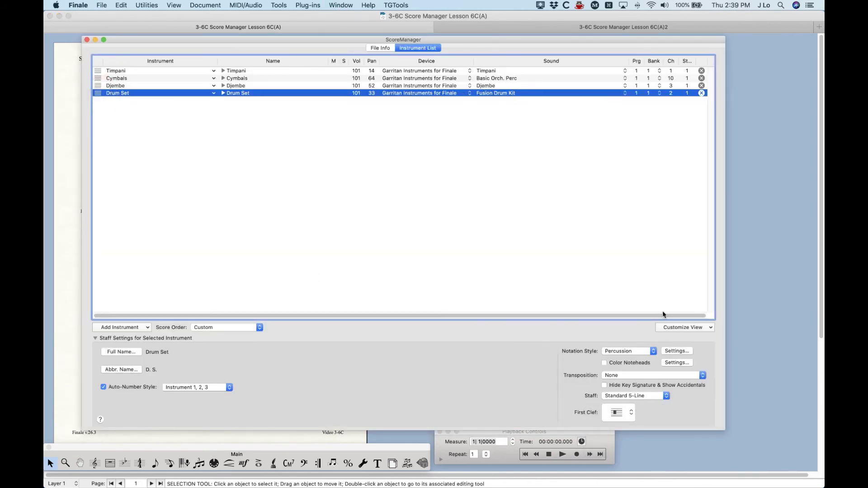
left_click(665, 351)
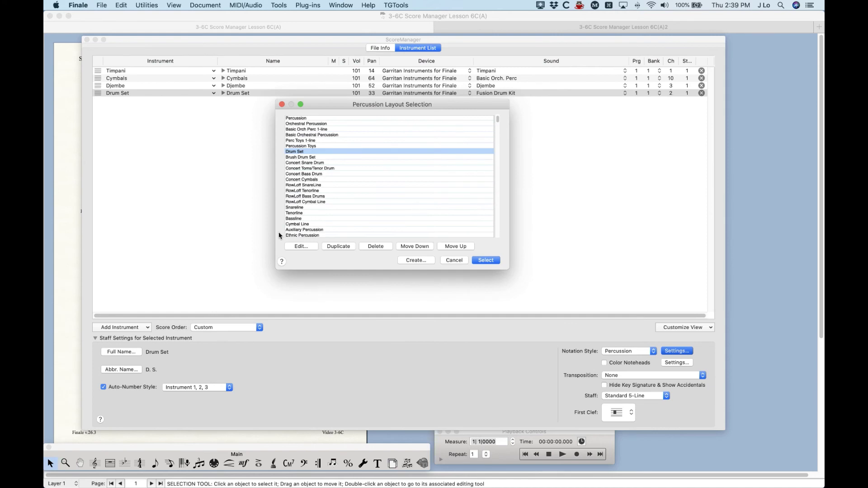
left_click(298, 247)
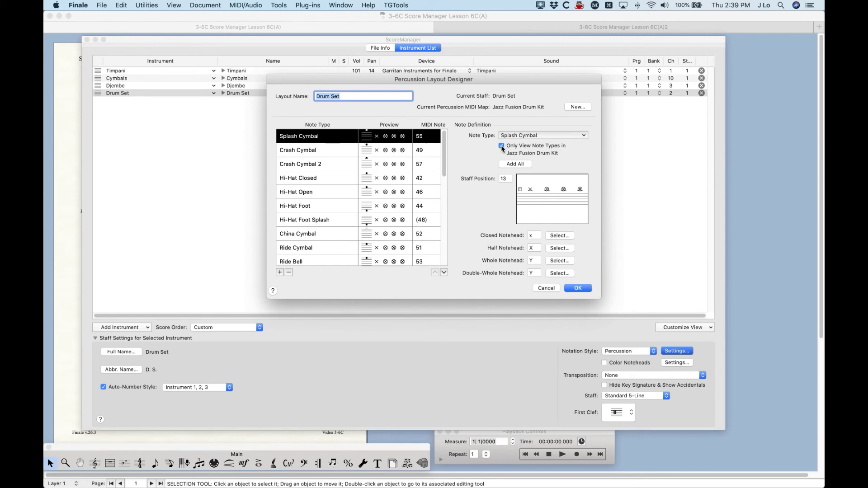
left_click(525, 136)
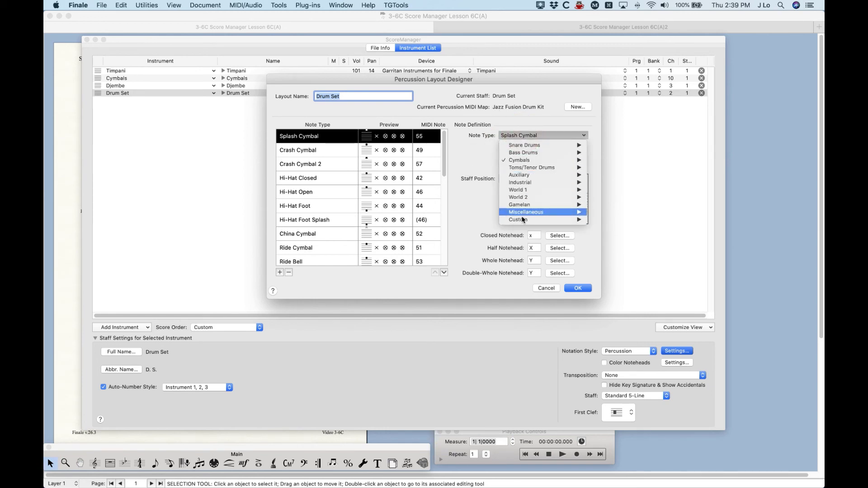
mouse_move(523, 221)
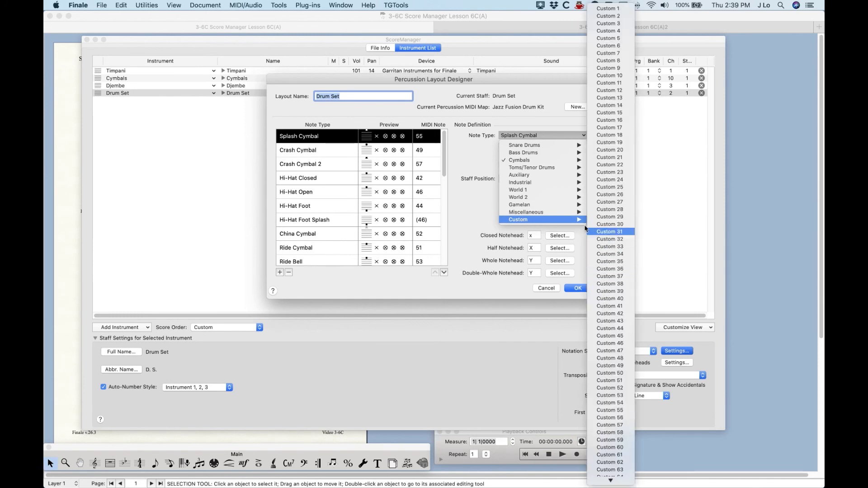
left_click(466, 180)
left_click(505, 146)
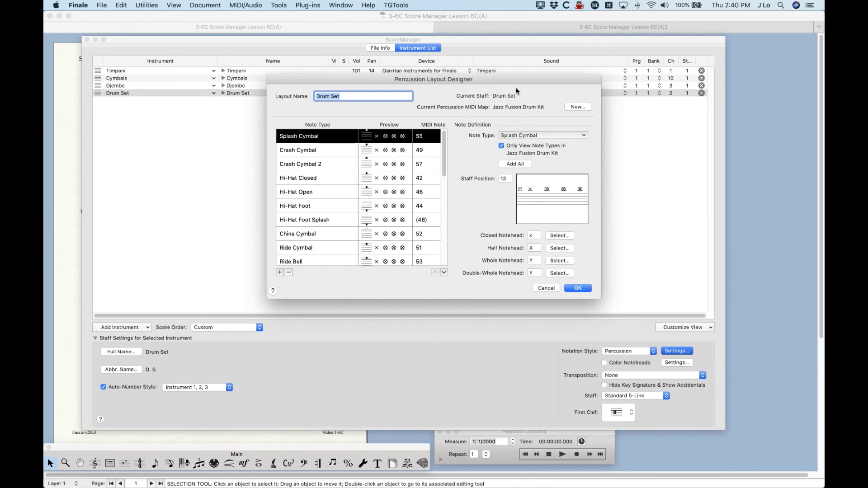
Cancel the Percussion Layout Designer and layout list, leaving the Drum Set layout unchanged.
left_click_drag(512, 79, 473, 102)
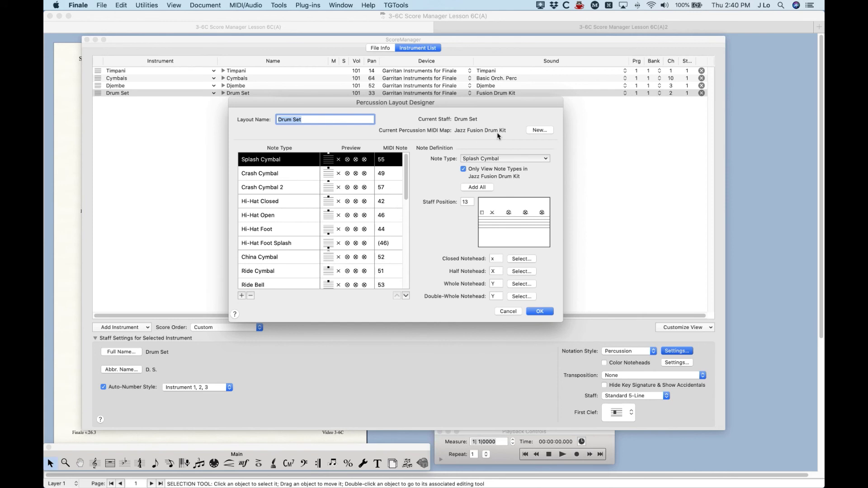
left_click(507, 312)
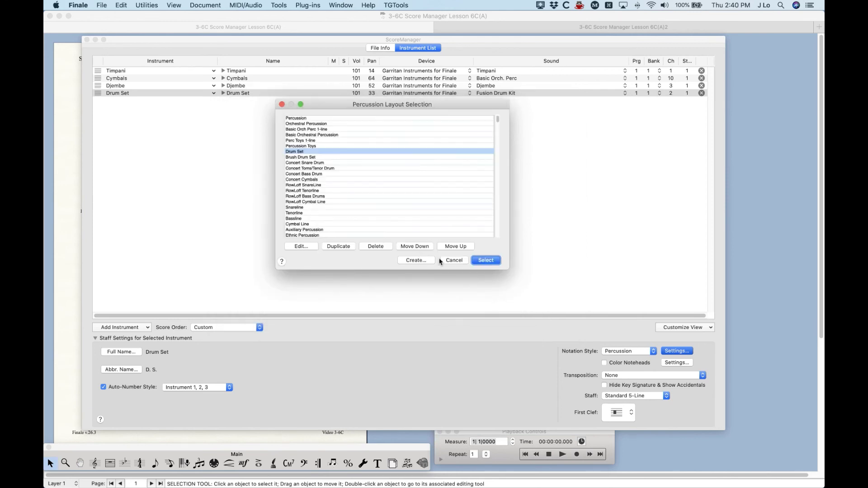
left_click(453, 261)
Open the Djembe staff's percussion layout in the Percussion Layout Designer.
left_click(98, 89)
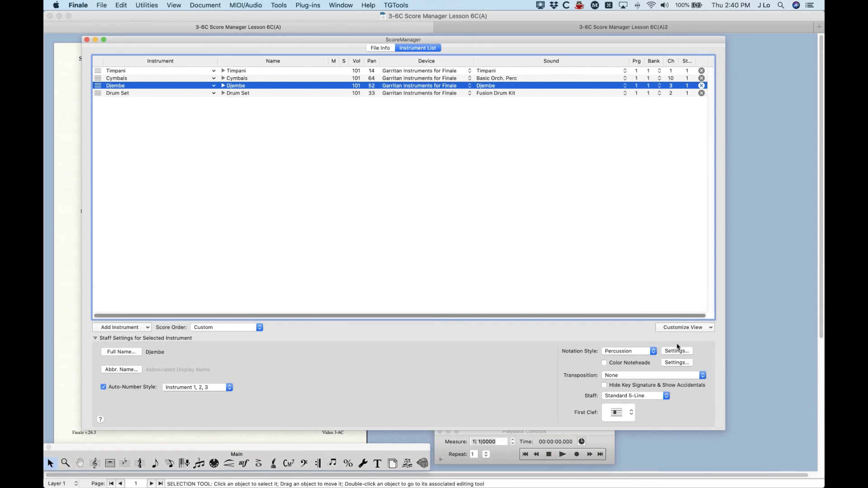
left_click(677, 351)
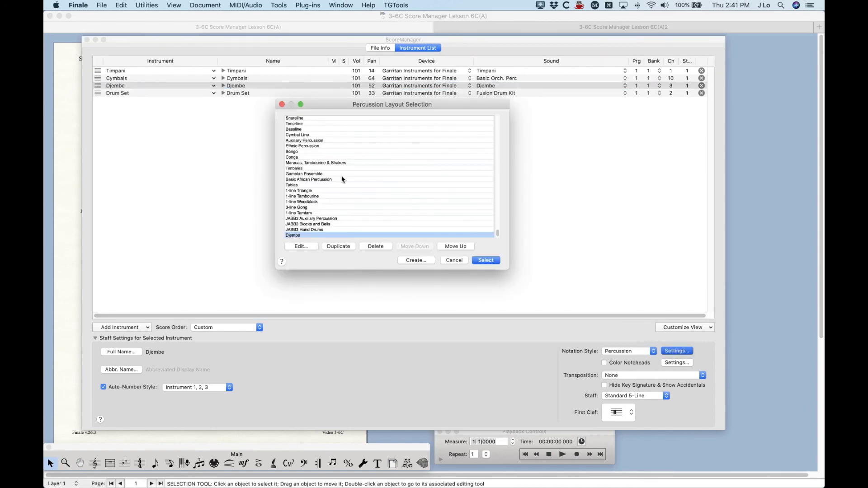
left_click(304, 247)
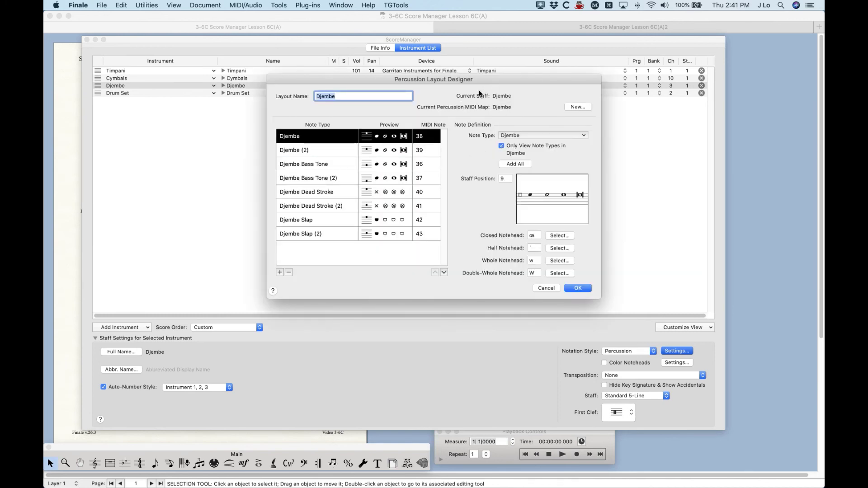
left_click_drag(489, 81, 465, 109)
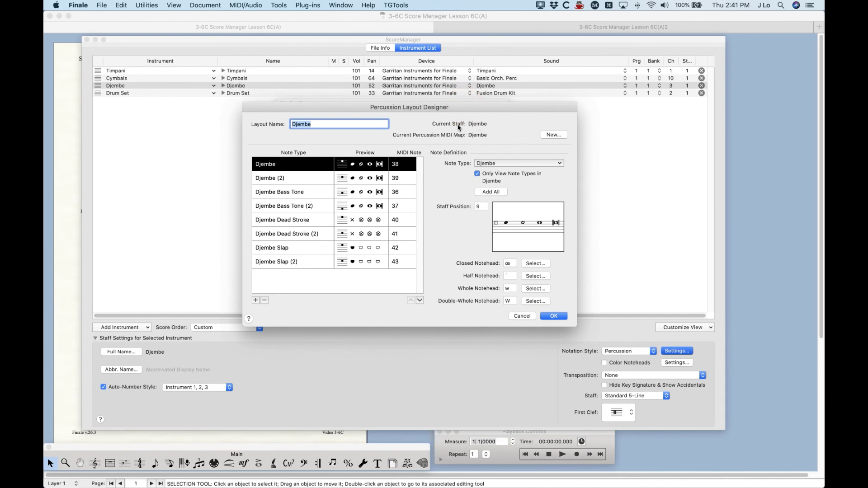
left_click(500, 164)
mouse_move(500, 175)
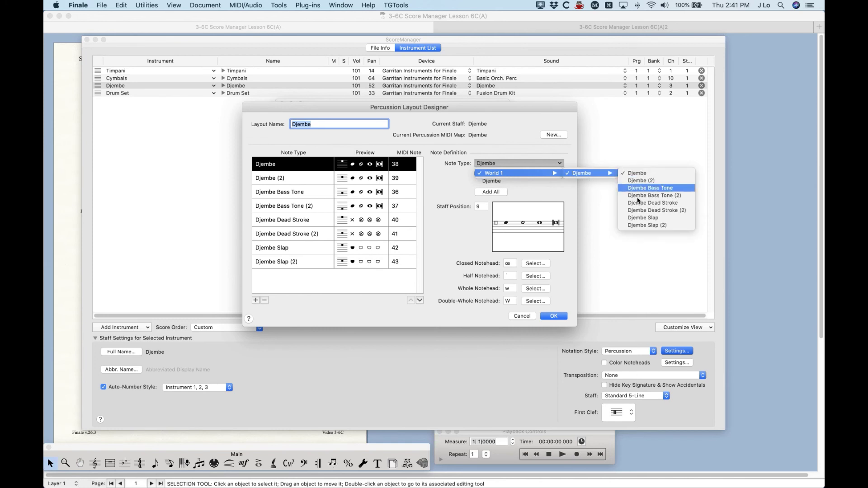
left_click(508, 137)
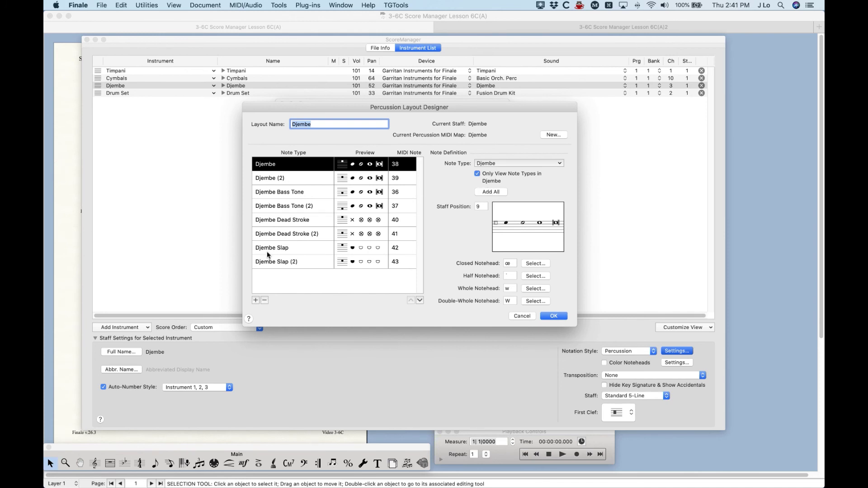
Inspect each Djembe note type: Djembe (2), Bass Tone, Dead Stroke, Slap and their variants.
left_click(268, 180)
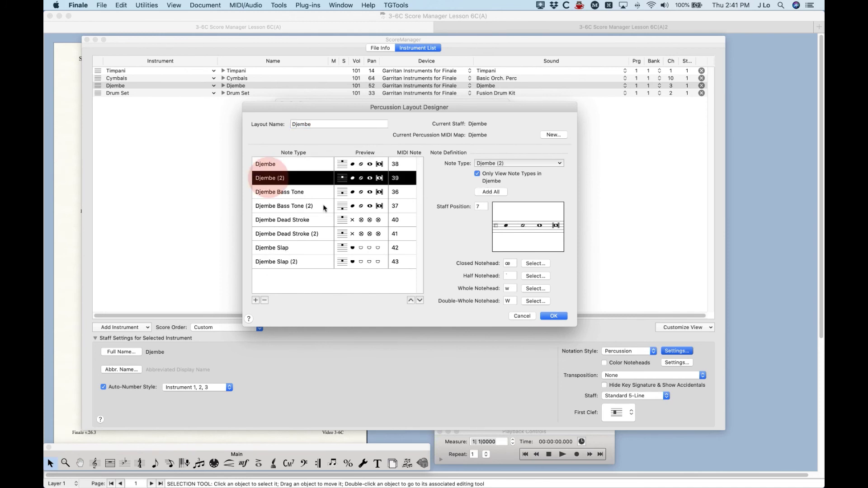
left_click(302, 193)
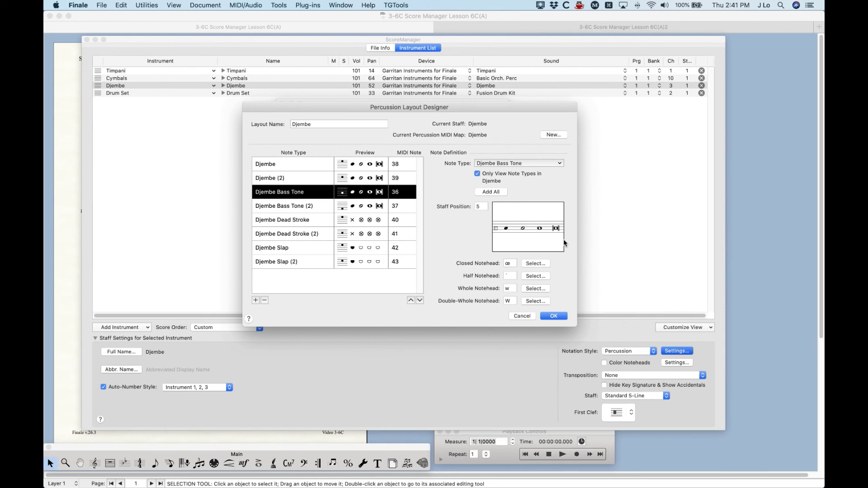
left_click(303, 206)
left_click(310, 221)
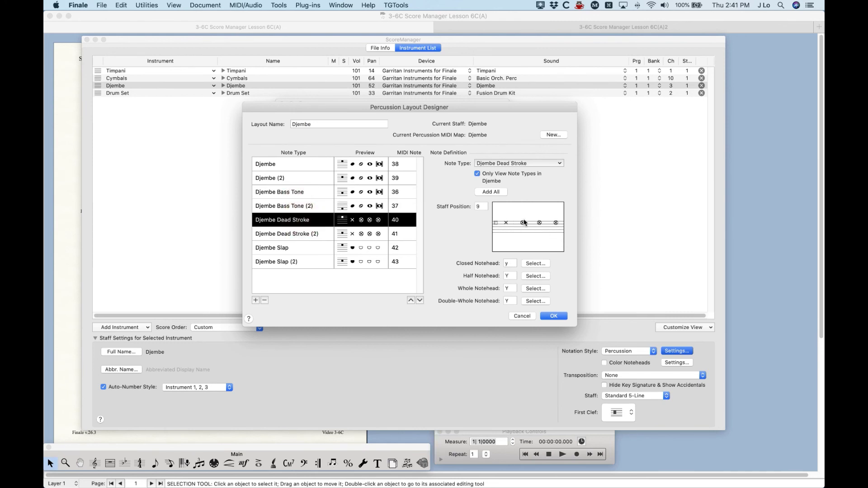
left_click(289, 234)
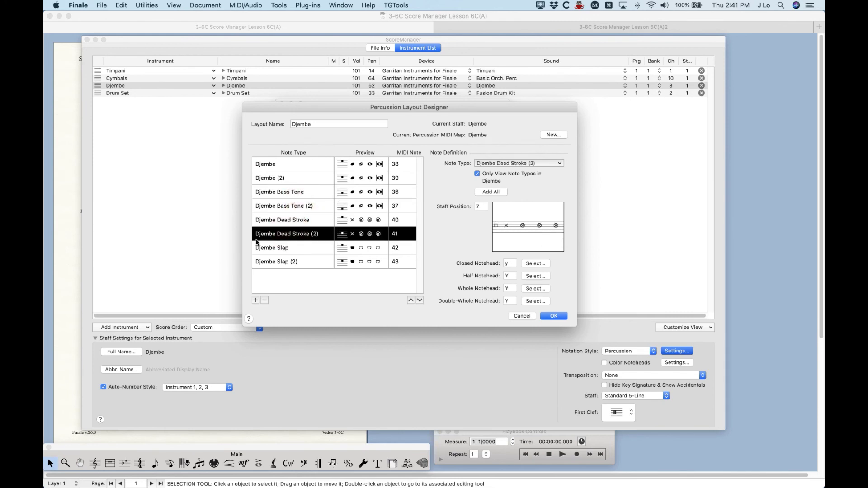
left_click(282, 250)
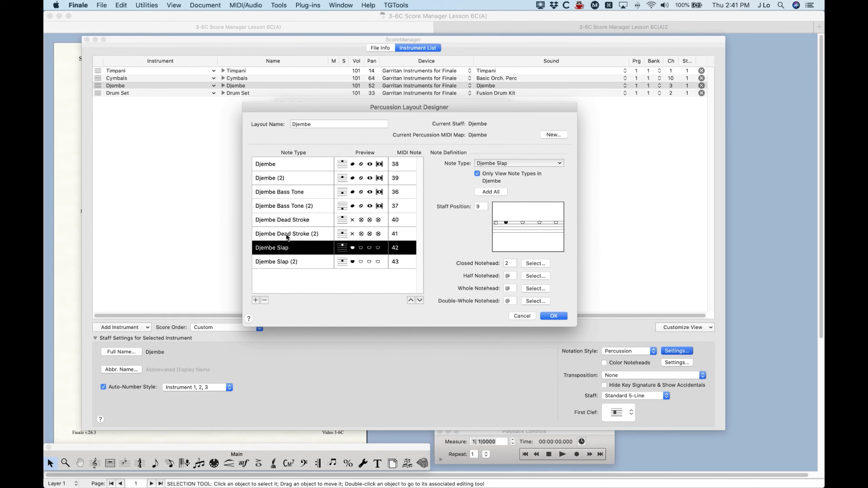
left_click(289, 264)
left_click(280, 166)
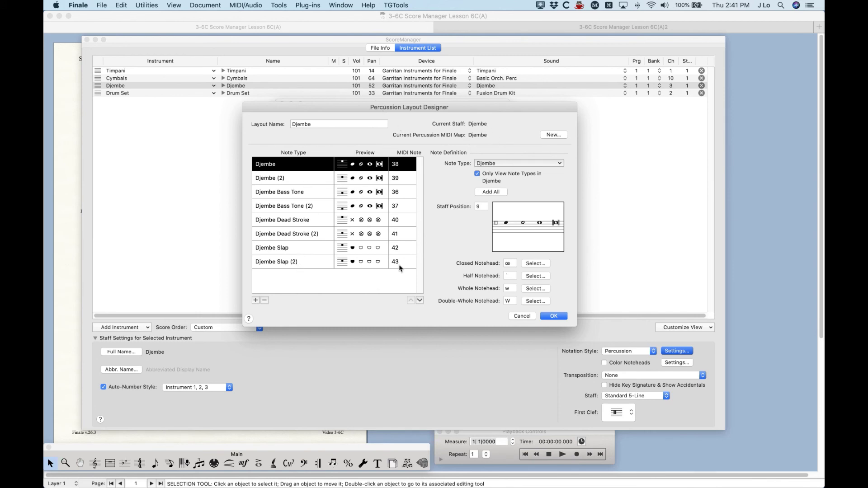
Cancel both layout dialogs without saving and reselect the Drum Set staff.
left_click(523, 318)
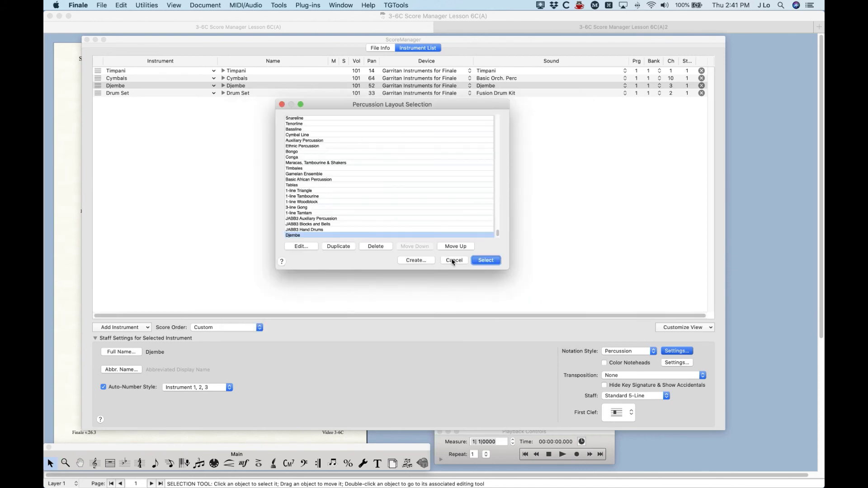
left_click(453, 260)
left_click(97, 93)
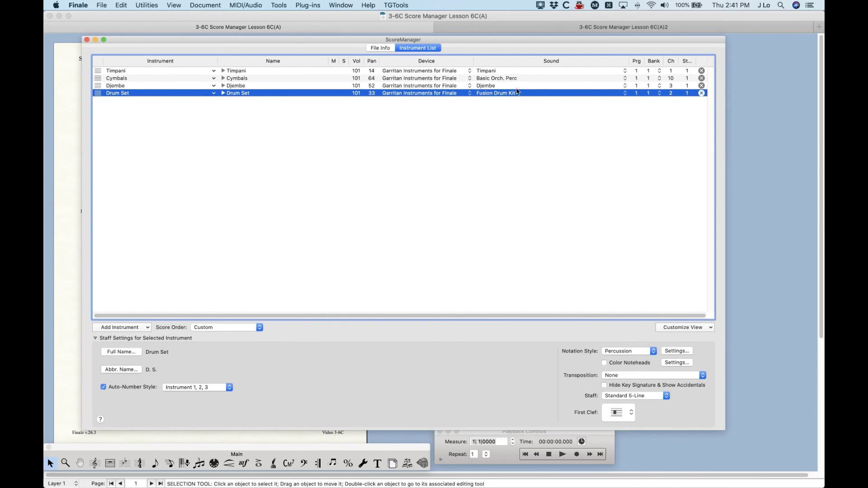
Open and then dismiss the Drum Set layout list, deselecting the Drum Set staff.
left_click(672, 351)
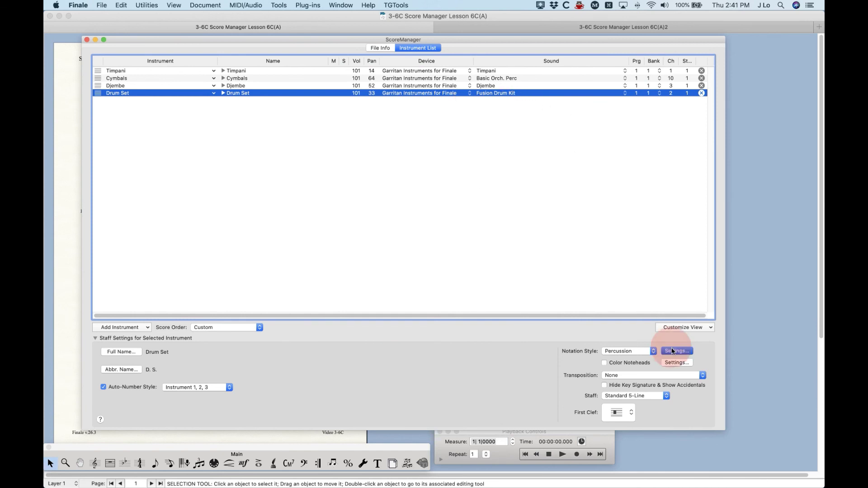
scroll(321, 205, "down", 3)
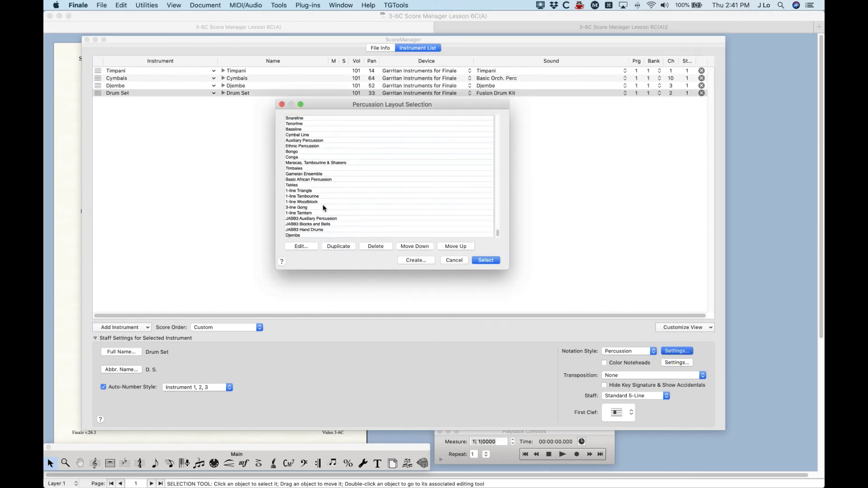
left_click(454, 261)
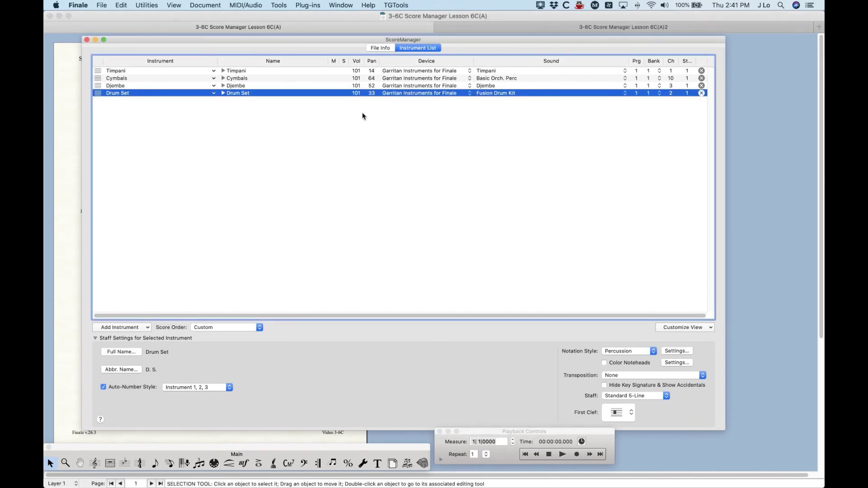
left_click(345, 126)
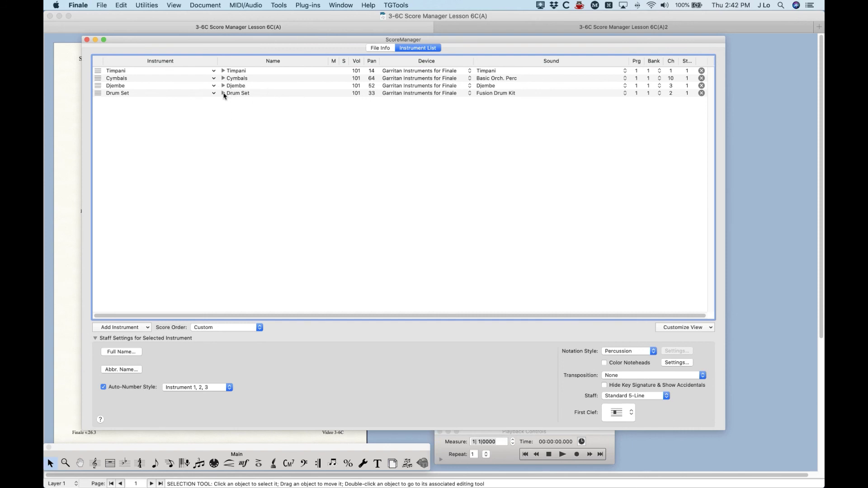
Expand Drum Set into its layers and open Layer 3's Sound popup.
left_click(223, 94)
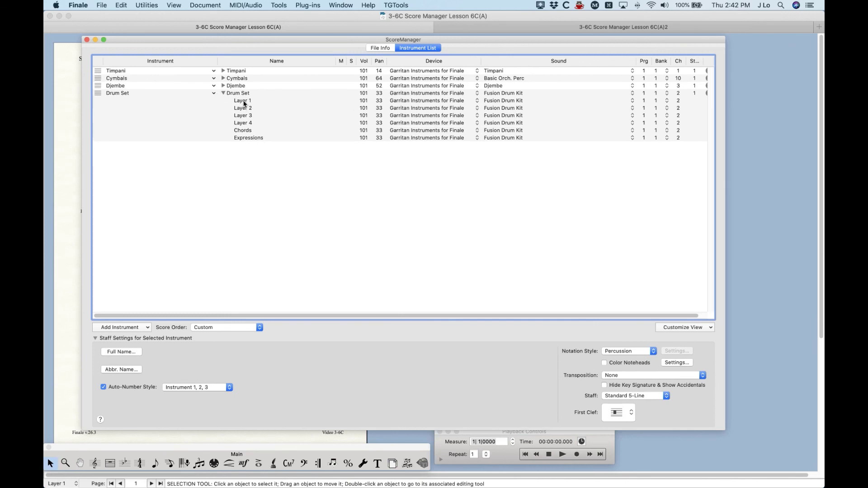
left_click(244, 101)
left_click(243, 109)
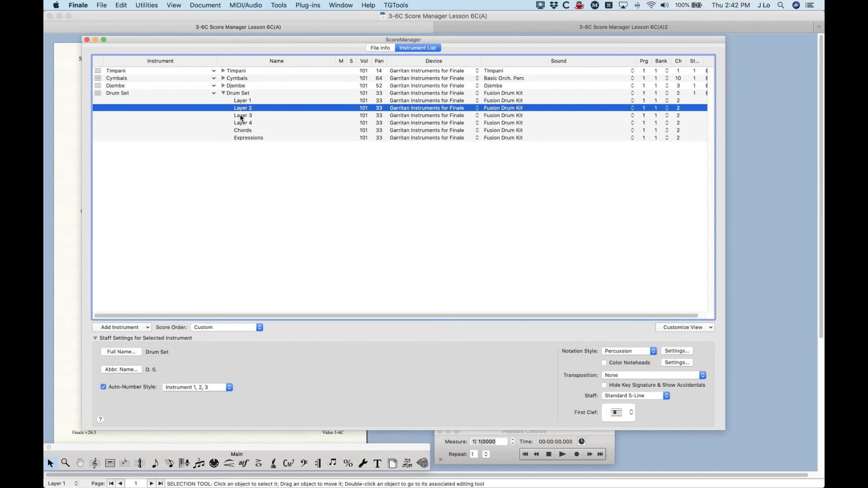
left_click(242, 116)
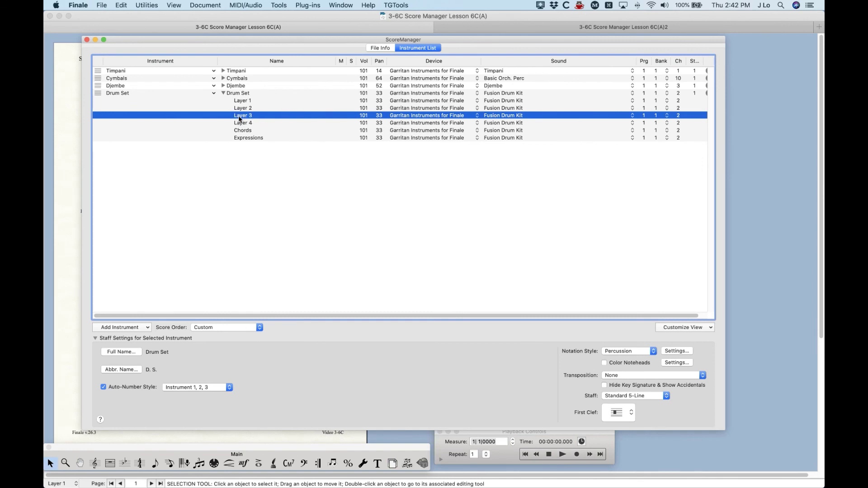
left_click(502, 117)
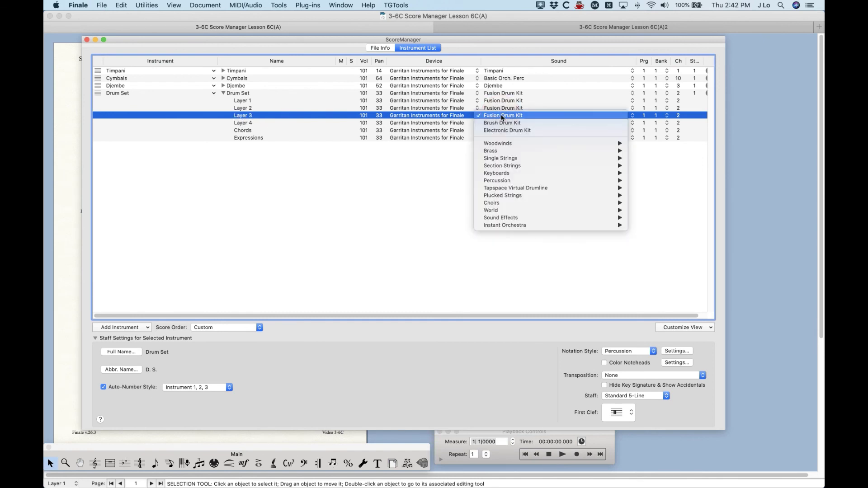
Assign the World > Djembe sound to Drum Set Layers 3 and 4, then select Layer 1.
mouse_move(502, 211)
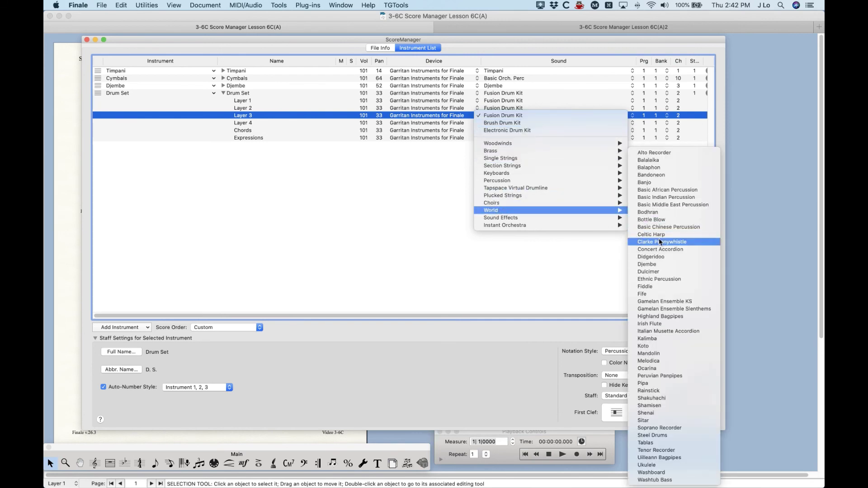
left_click(657, 264)
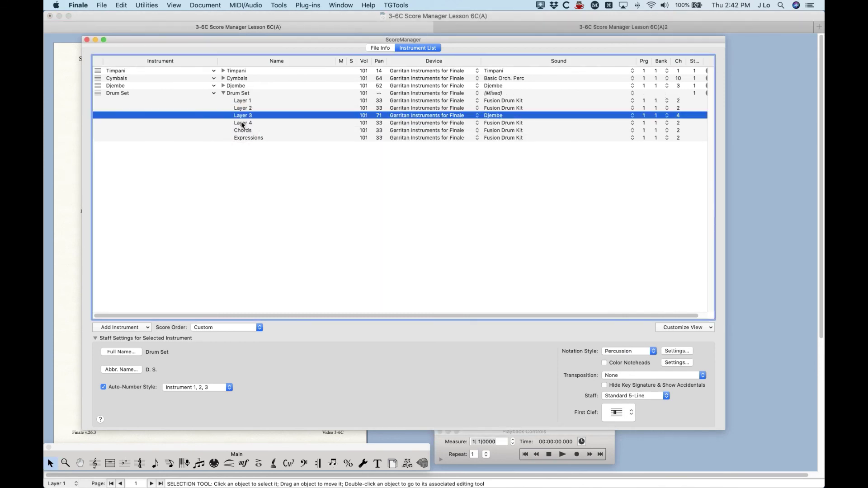
left_click(242, 125)
left_click(509, 125)
mouse_move(513, 225)
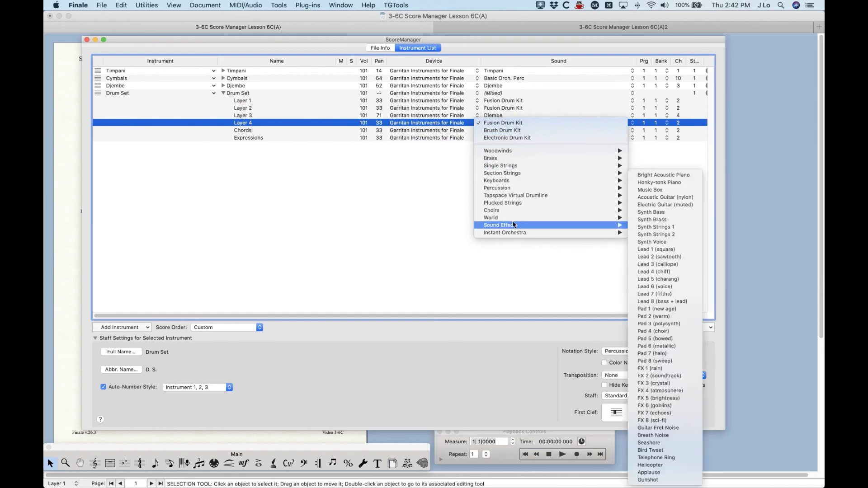
key("Escape")
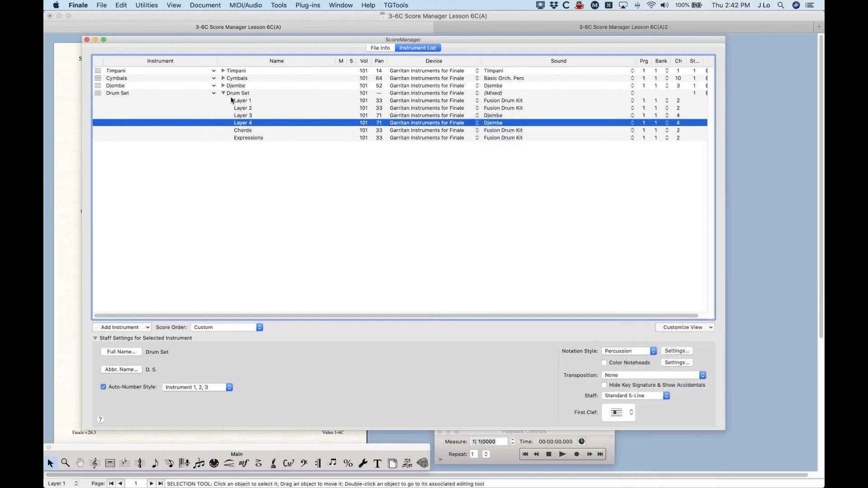
left_click(100, 94)
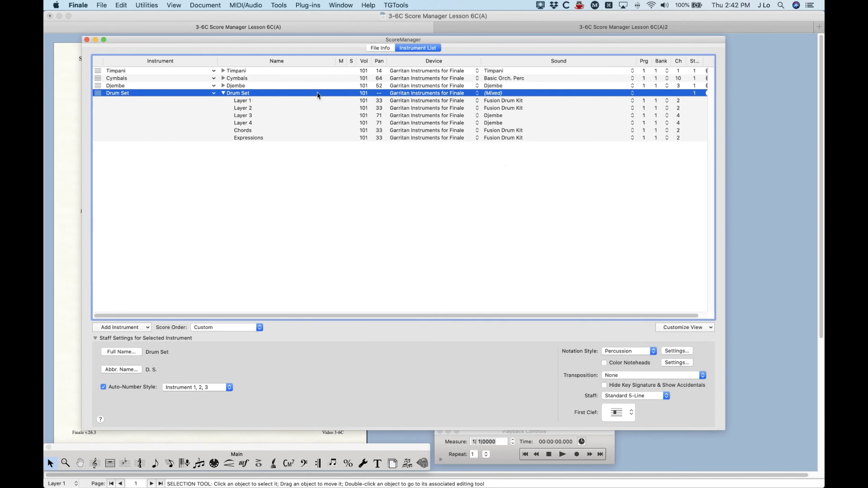
left_click(245, 102)
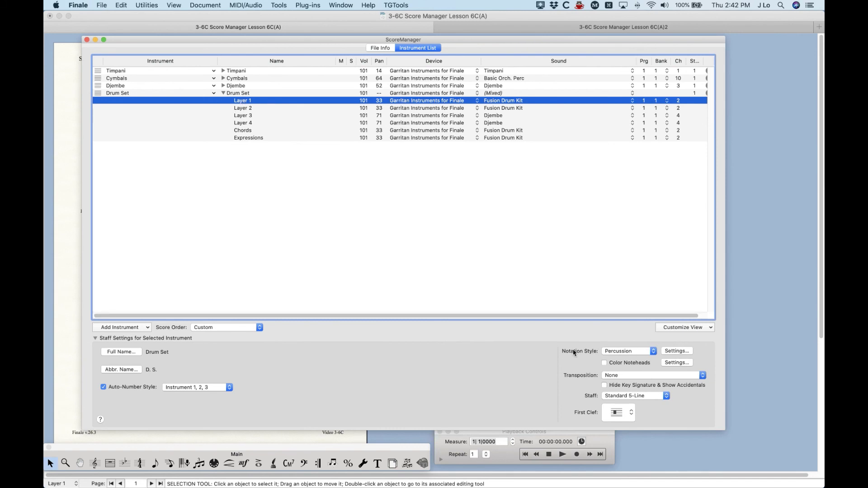
View the Drum Set (Layer 1) layout mapped to Jazz Fusion Drum Kit, then cancel.
left_click(674, 354)
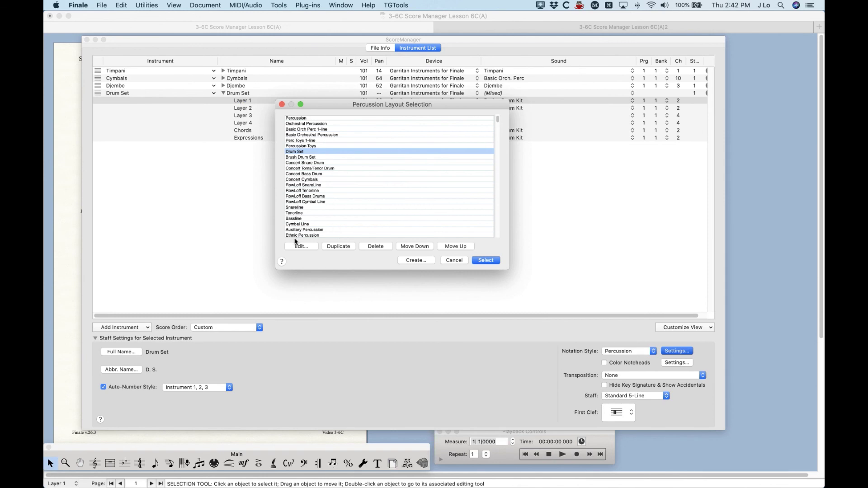
left_click(299, 247)
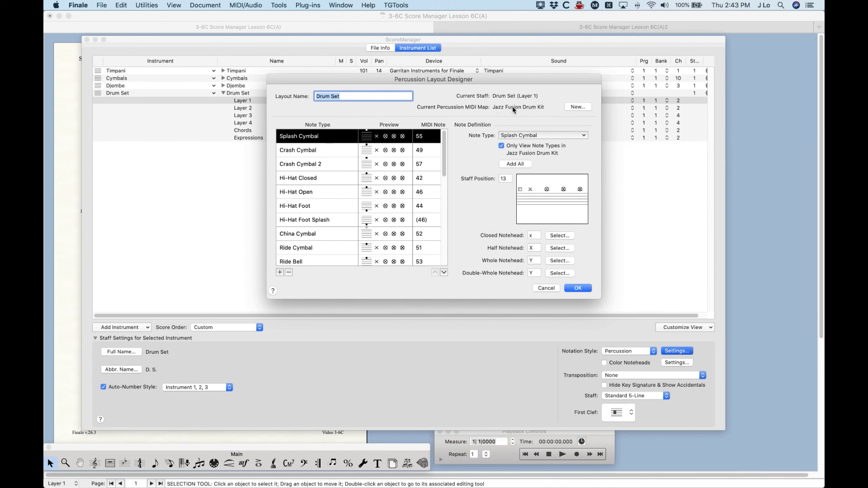
left_click(549, 290)
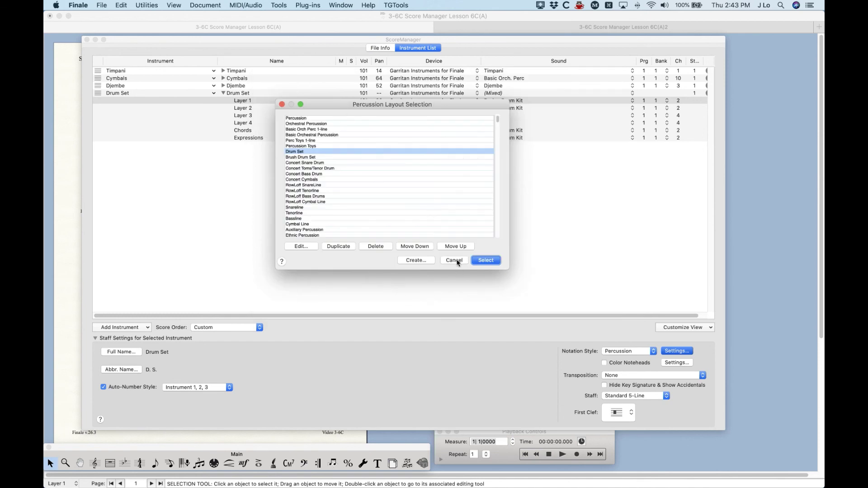
left_click(455, 260)
left_click(246, 116)
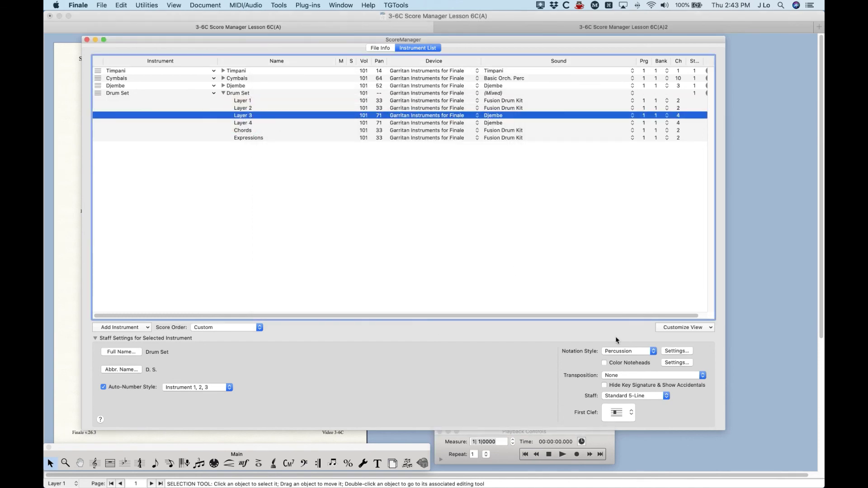
left_click(677, 353)
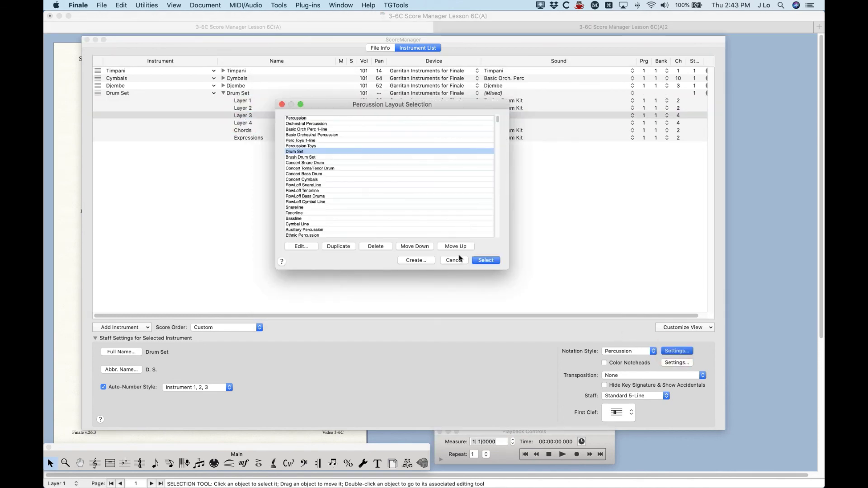
left_click(301, 246)
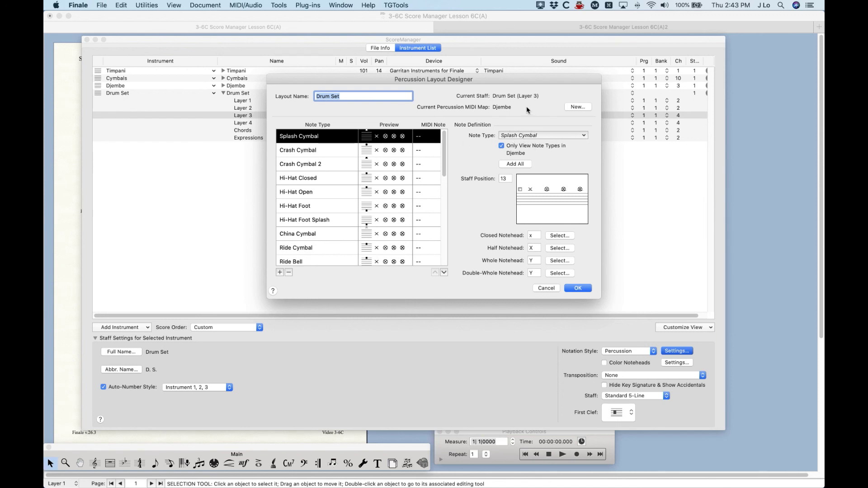
scroll(320, 227, "down", 5)
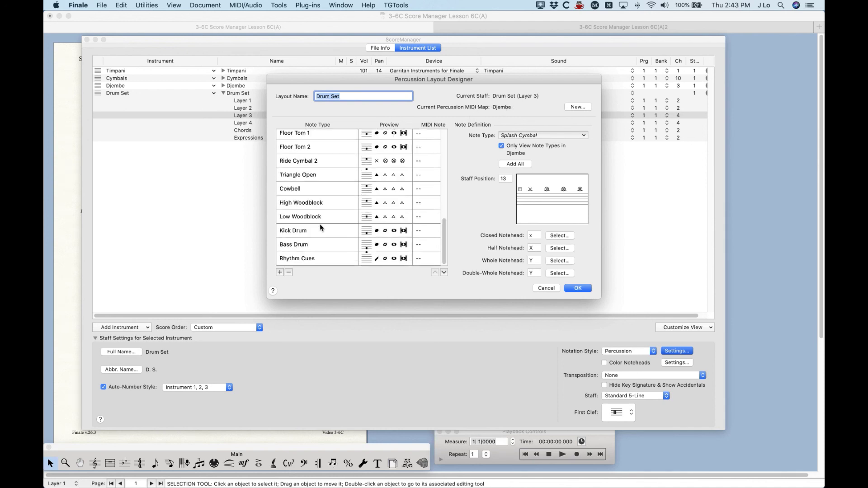
scroll(320, 229, "up", 5)
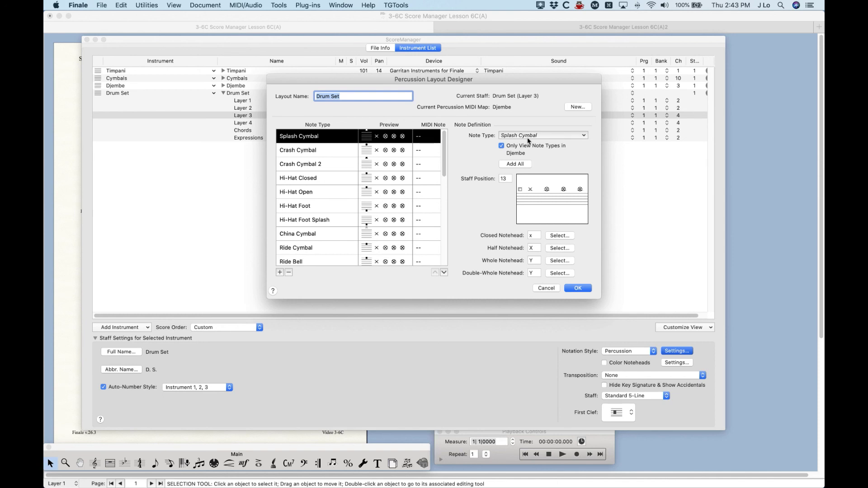
left_click(547, 290)
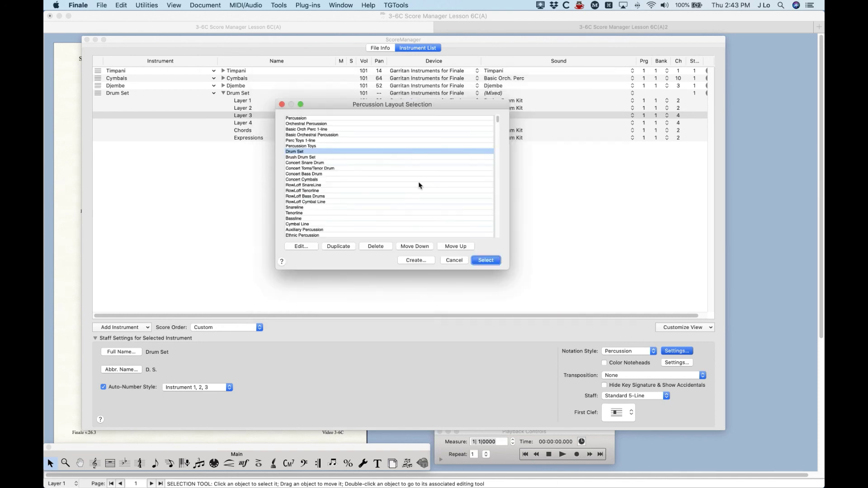
Duplicate the Drum Set layout, rename it 'Drum Set w/Djembe', and reopen it for editing.
left_click(340, 247)
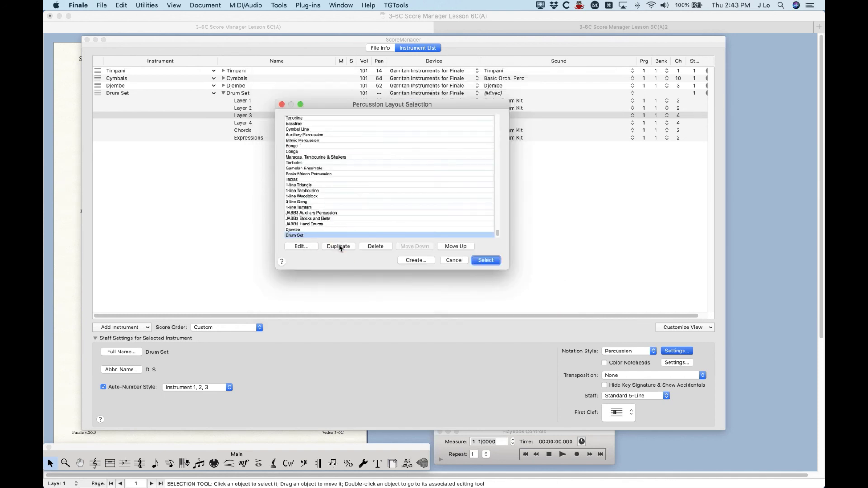
left_click(300, 247)
left_click(345, 97)
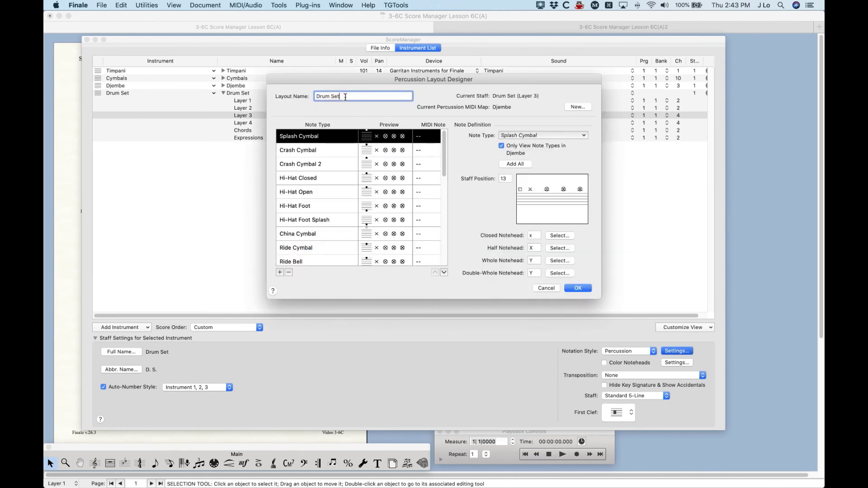
type("w/")
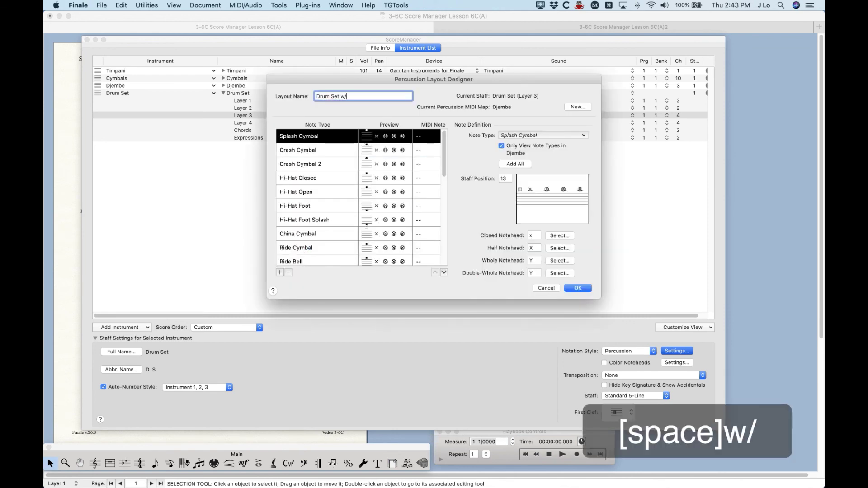
type("Djemb")
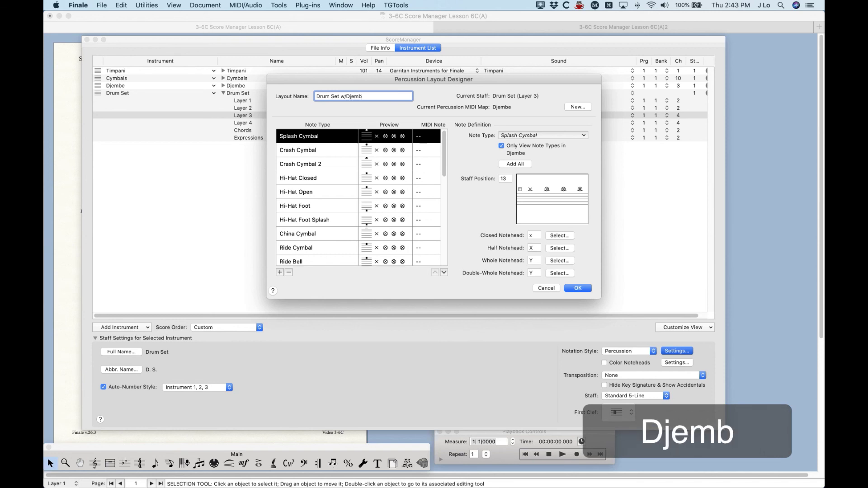
type("e")
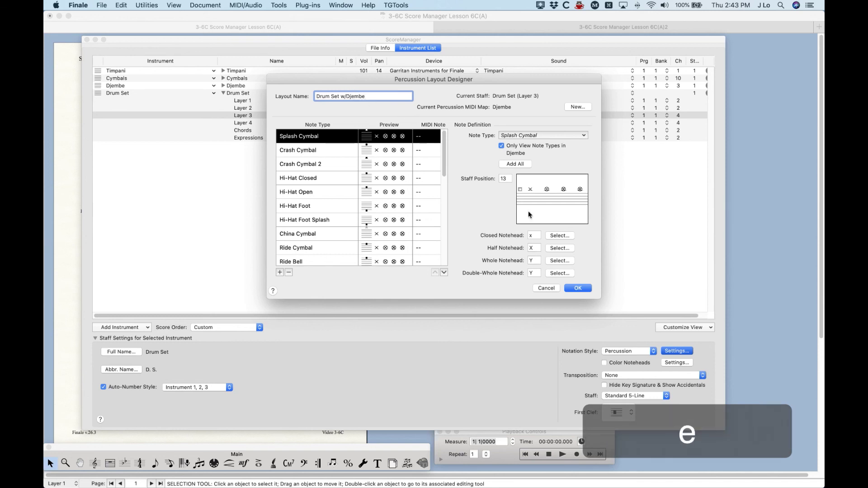
left_click(577, 289)
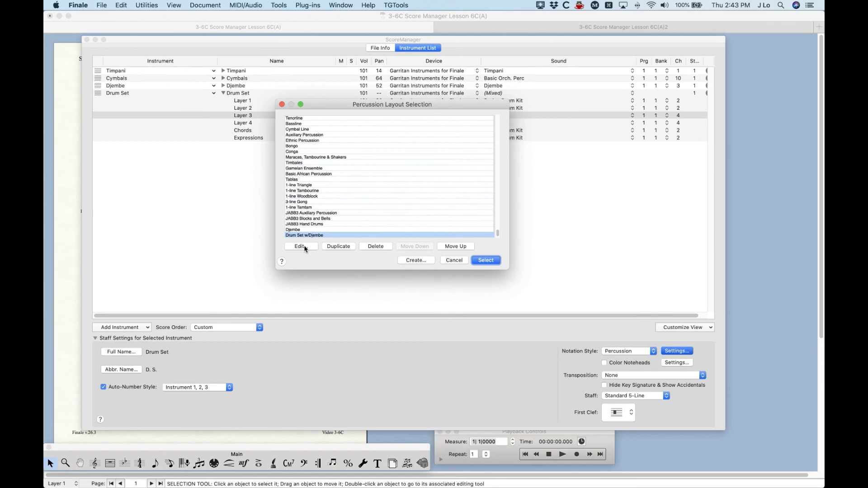
left_click(301, 247)
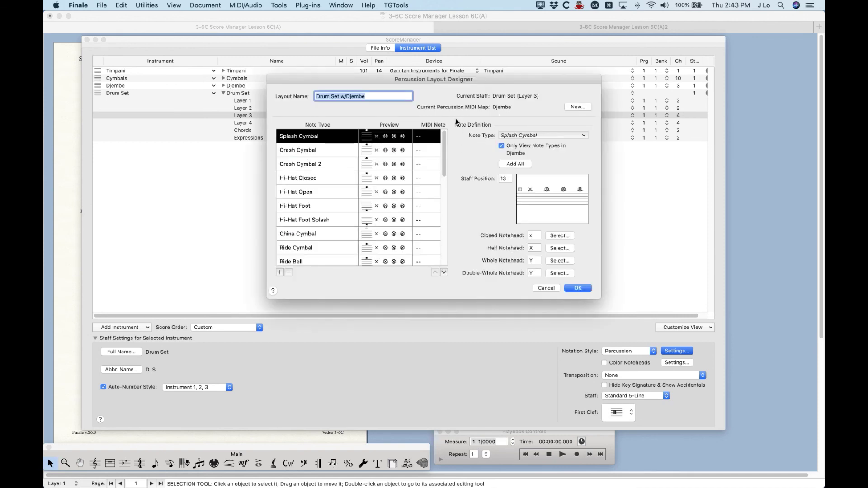
left_click(515, 135)
Add all Djembe note types to the Drum Set w/Djembe layout.
mouse_move(517, 146)
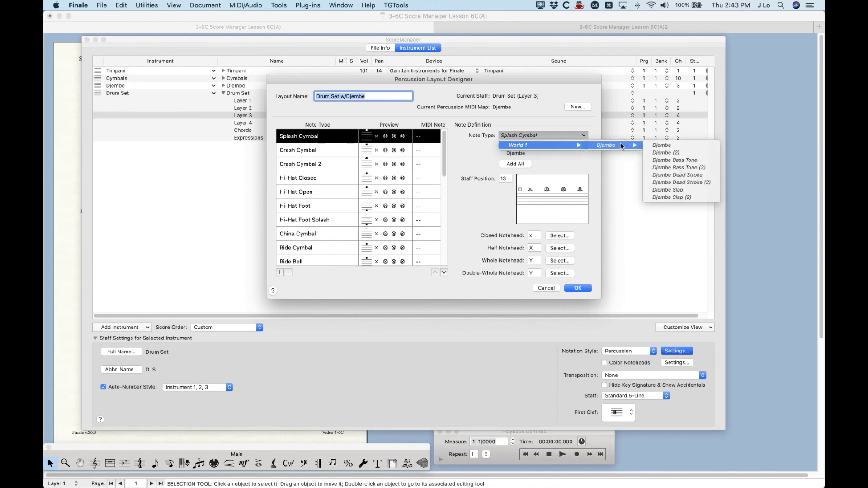
left_click(529, 113)
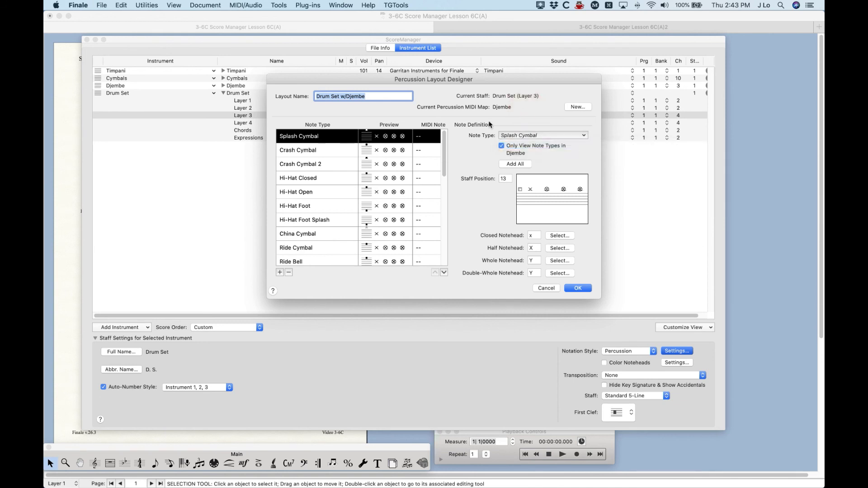
scroll(386, 196, "down", 10)
left_click(507, 165)
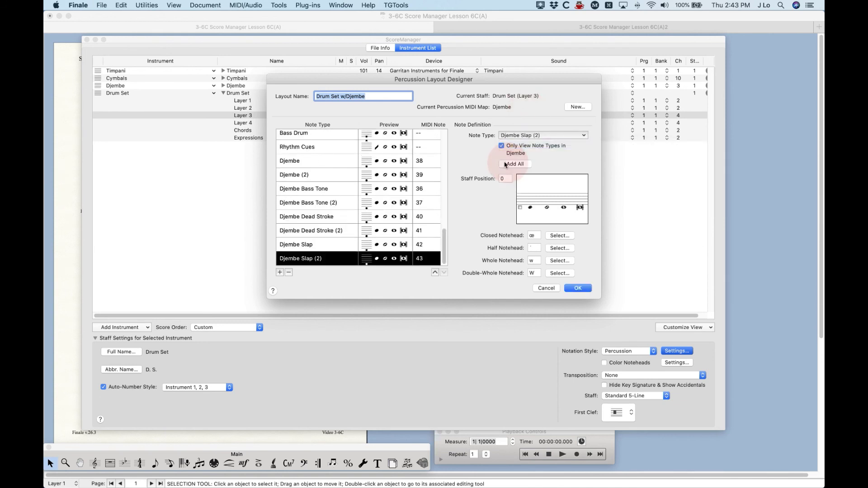
Review the eight added Djembe note types on MIDI notes 36–43.
left_click(298, 160)
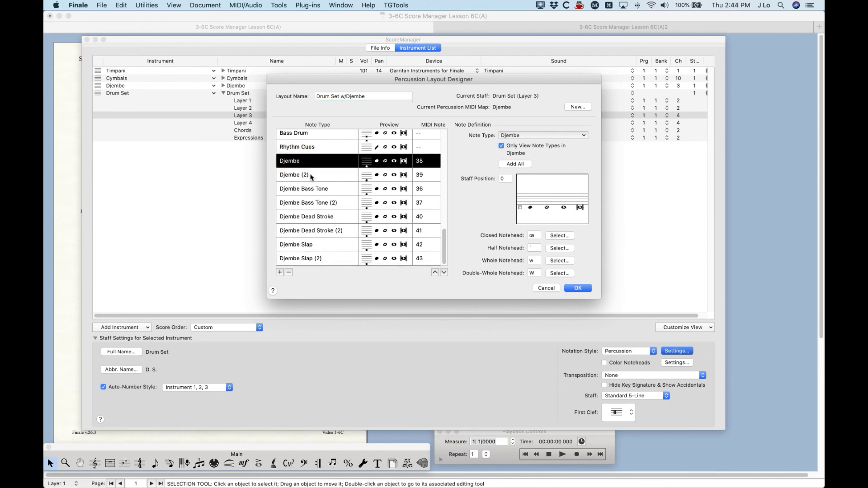
left_click(311, 176)
left_click(312, 189)
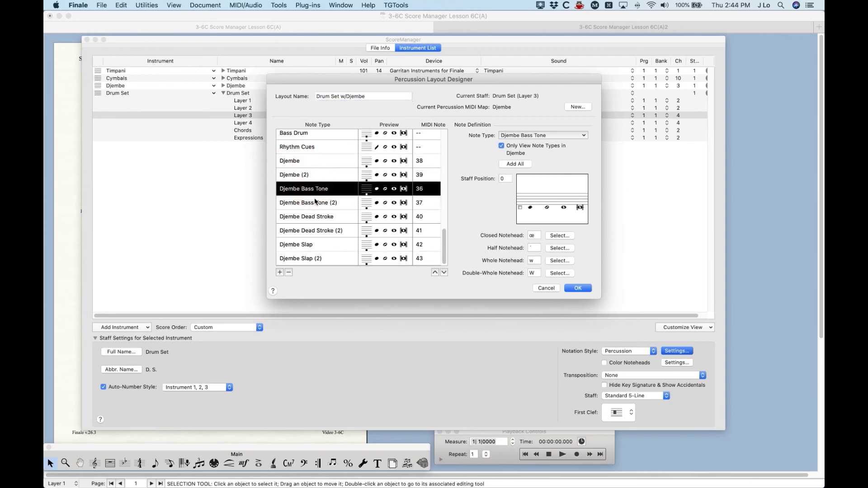
left_click(315, 202)
left_click(308, 218)
left_click(310, 231)
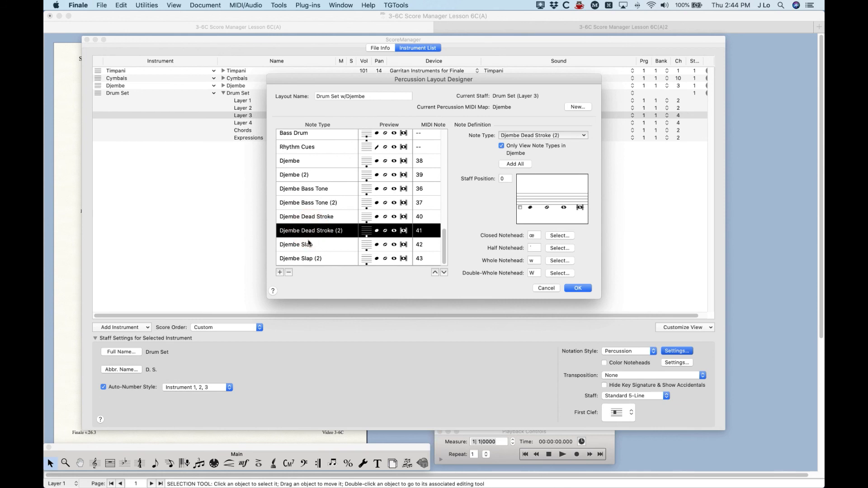
left_click(311, 245)
left_click(312, 258)
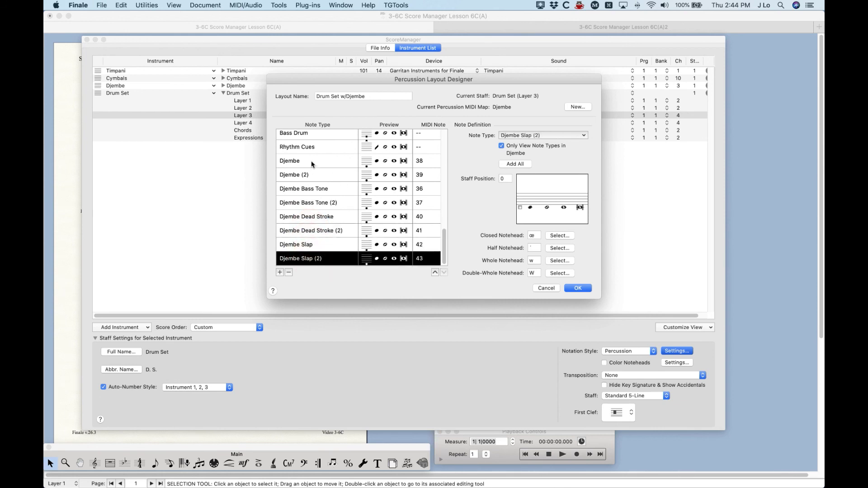
left_click(281, 162)
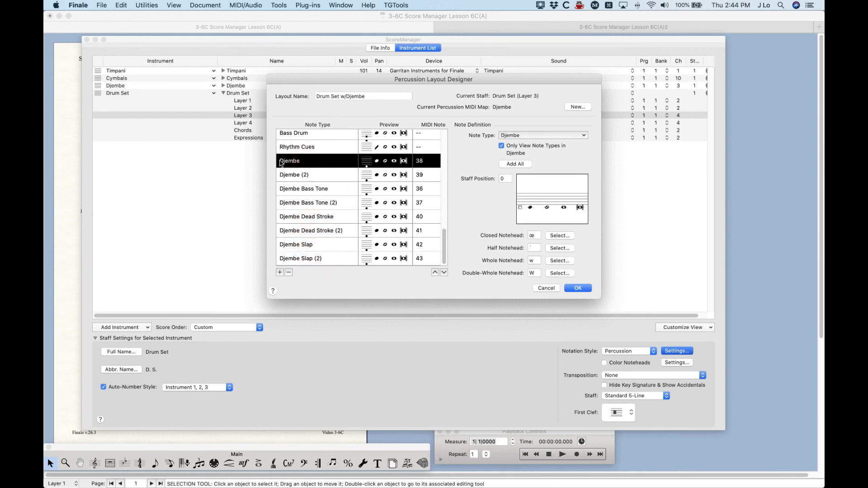
Raise the Djembe (2) note to staff position 7 and save the layout.
left_click(520, 210)
left_click(306, 175)
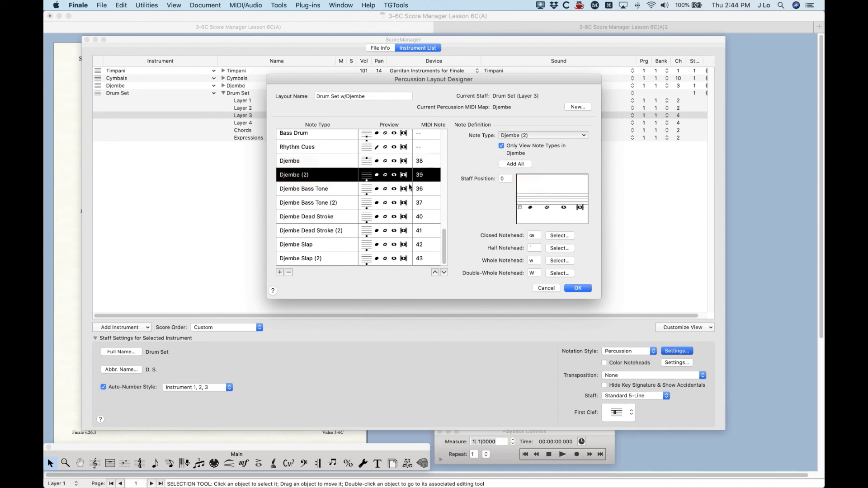
mouse_move(520, 207)
left_mouse_down()
mouse_move(525, 195)
mouse_move(506, 179)
left_mouse_up()
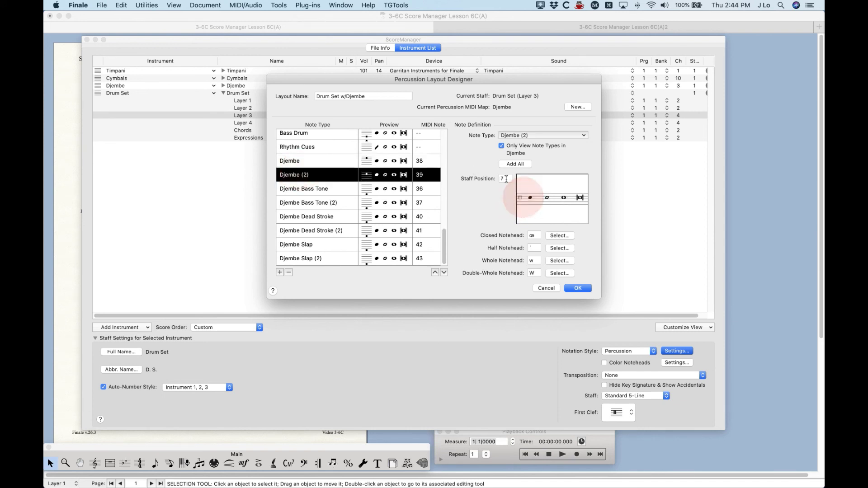
left_click(313, 189)
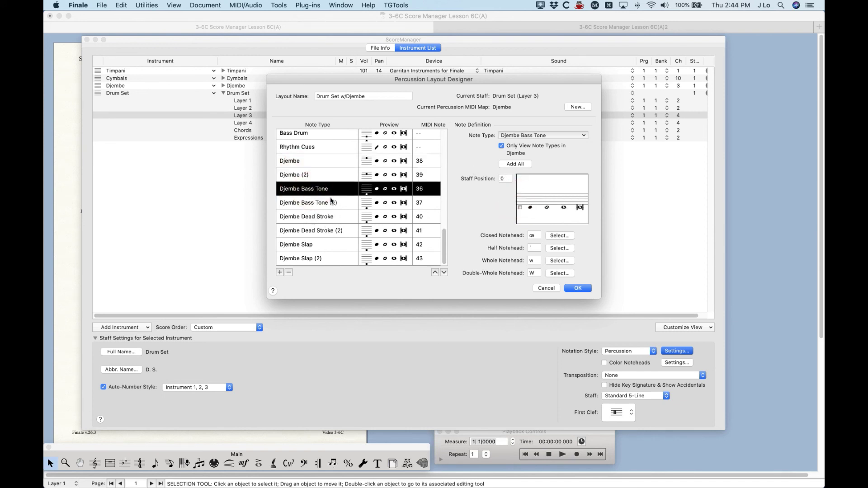
left_click(577, 288)
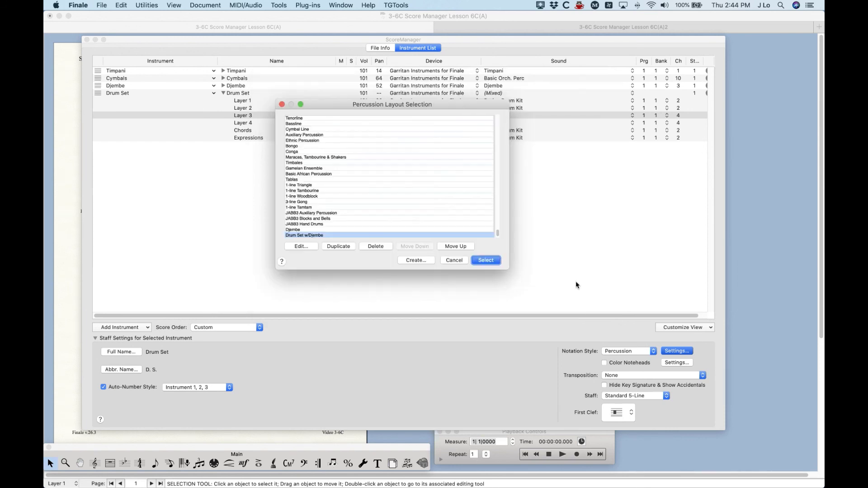
Apply the Drum Set w/Djembe layout, close the Score Manager, and switch to the 6C(A)2 document.
left_click(482, 261)
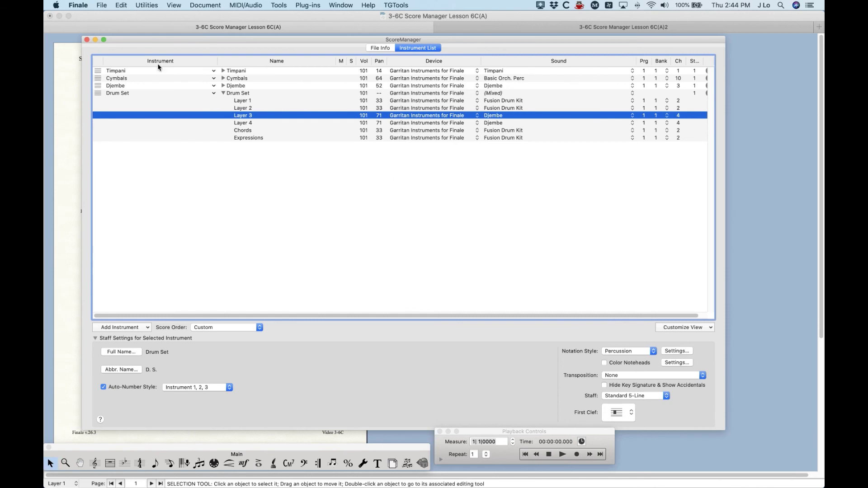
left_click(87, 40)
left_click(498, 28)
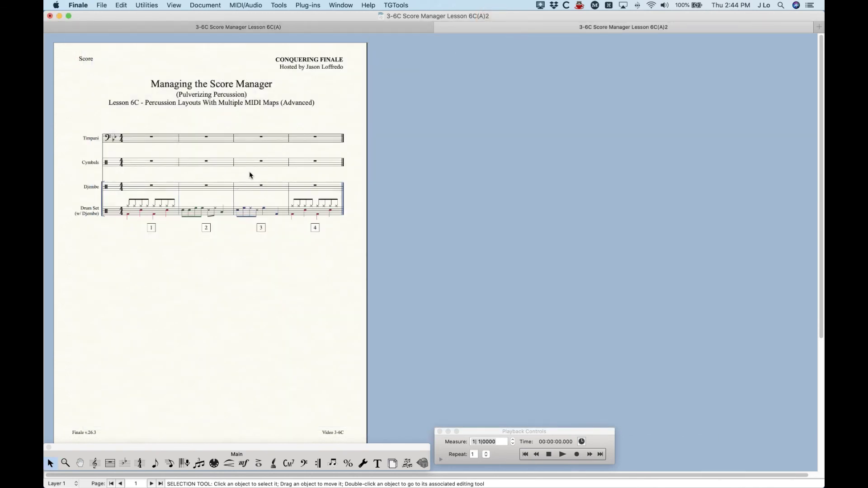
In the 6C(A)2 Instrument List, select Drum Set and open Layer 3's Sound choices.
key("super+k")
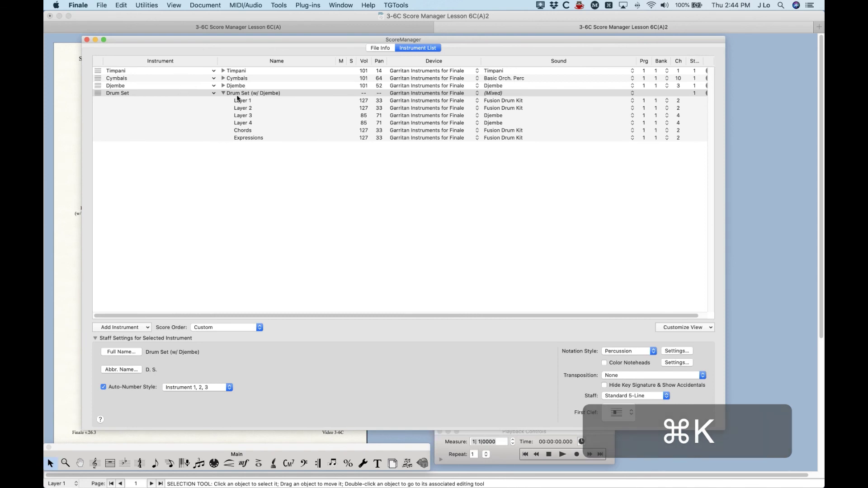
left_click(240, 94)
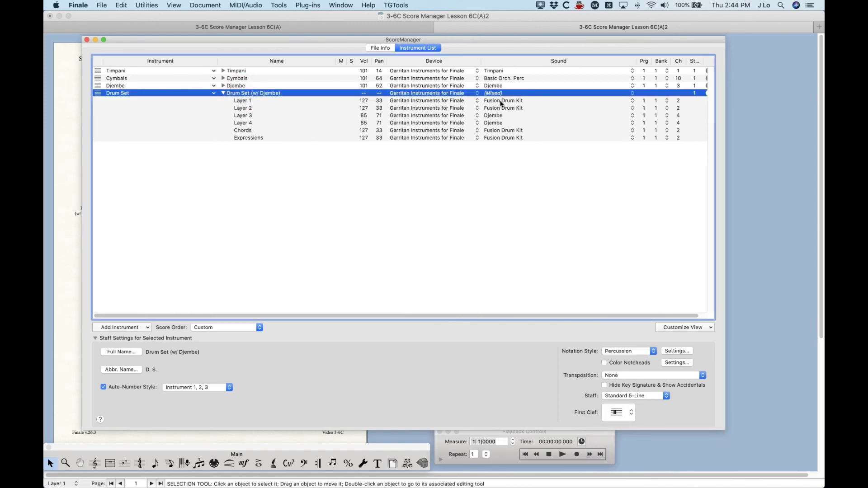
left_click(496, 117)
Leave Layer 3's sound unchanged and open the Drum Set w/Djembe percussion layout for editing.
left_click(287, 192)
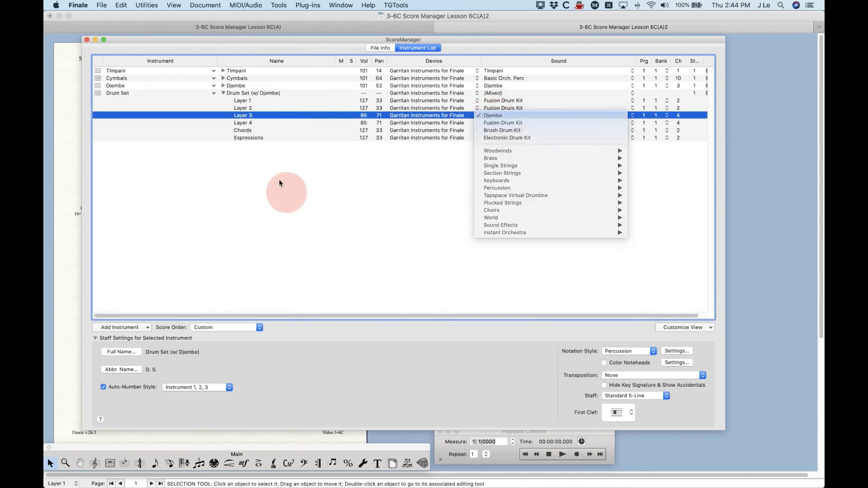
left_click(677, 351)
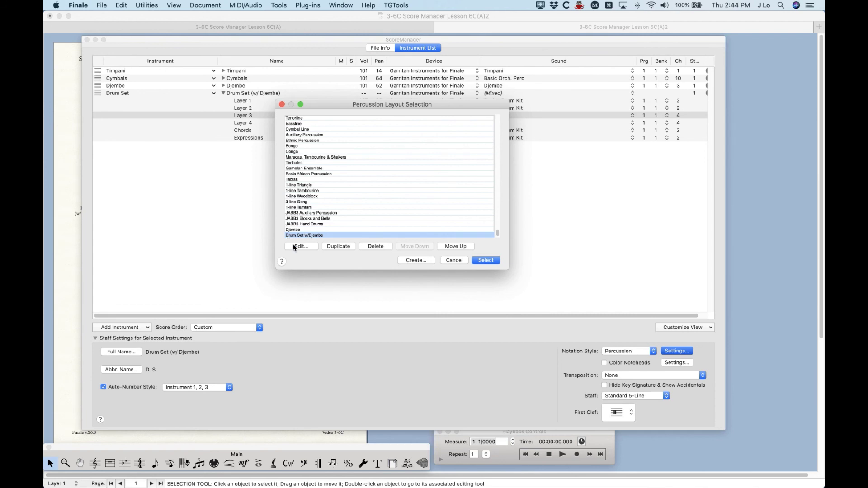
left_click(301, 247)
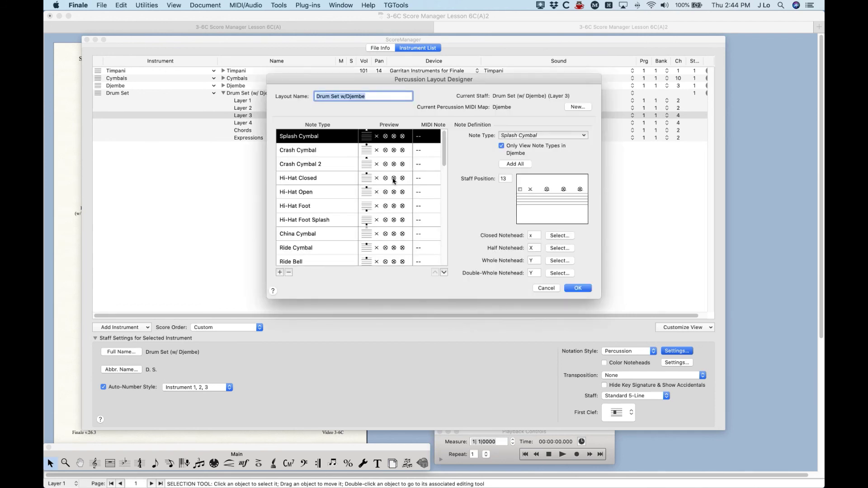
scroll(388, 182, "down", 5)
scroll(387, 182, "up", 5)
scroll(329, 164, "down", 1)
scroll(330, 164, "down", 5)
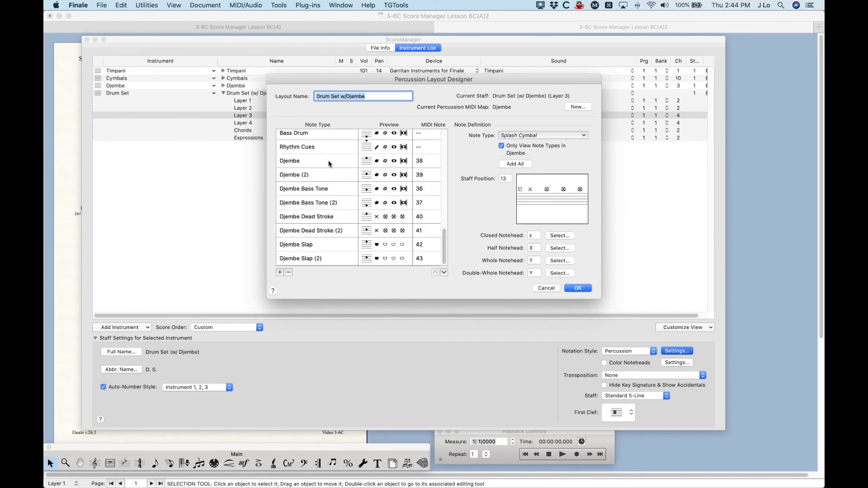
Inspect each Djembe note type: Djembe, Bass Tone, Dead Stroke and Slap, plus their (2) variants.
left_click(301, 160)
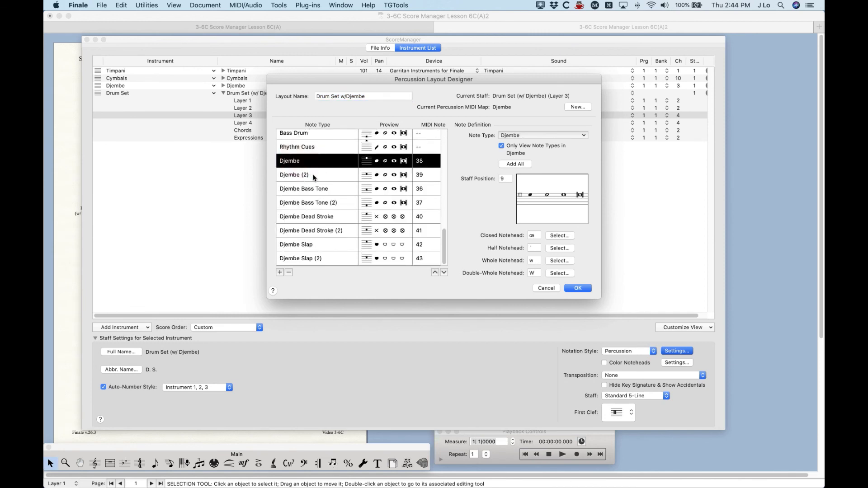
left_click(314, 176)
left_click(319, 190)
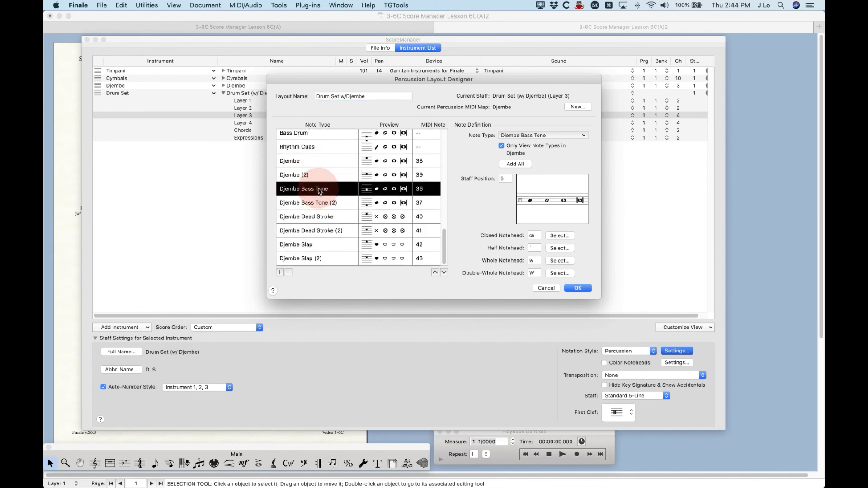
left_click(309, 203)
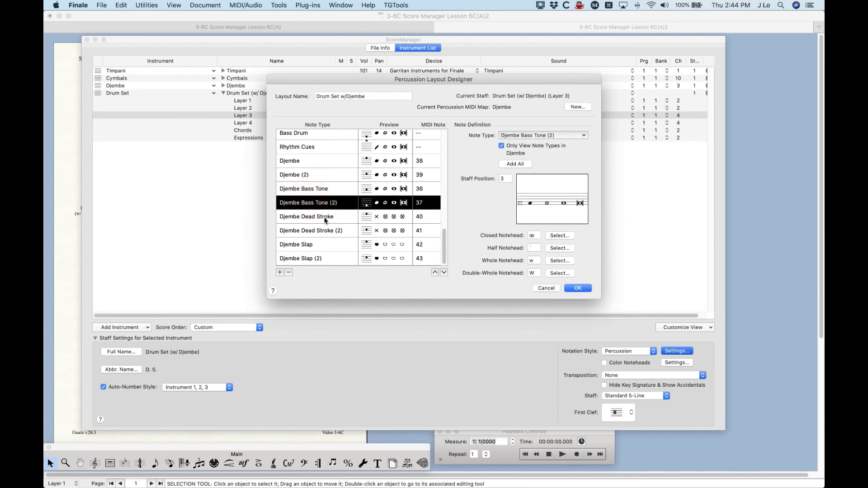
left_click(326, 219)
left_click(320, 229)
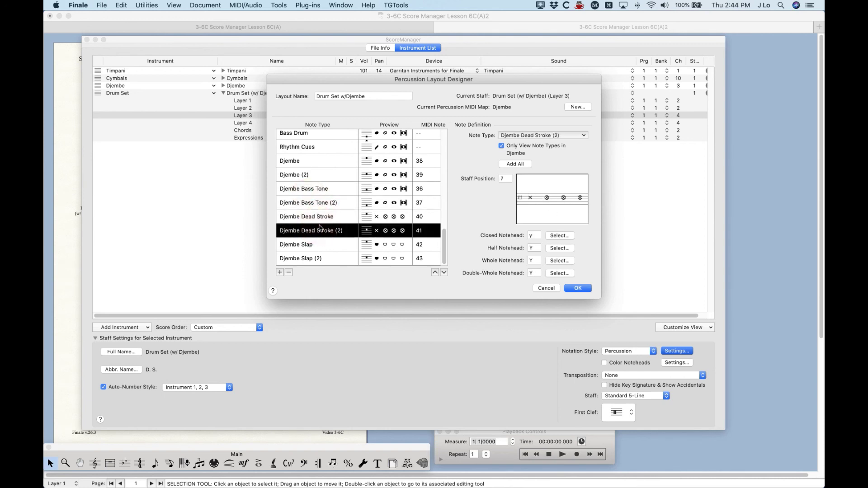
left_click(310, 245)
left_click(312, 258)
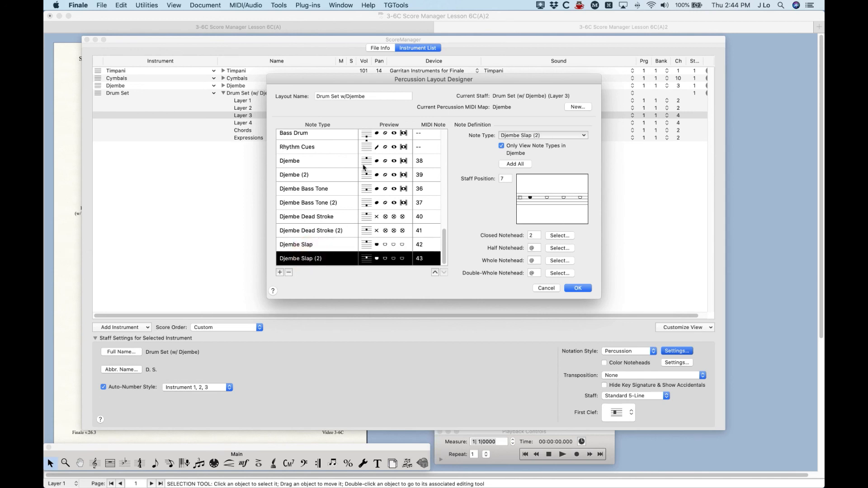
scroll(317, 256, "up", 10)
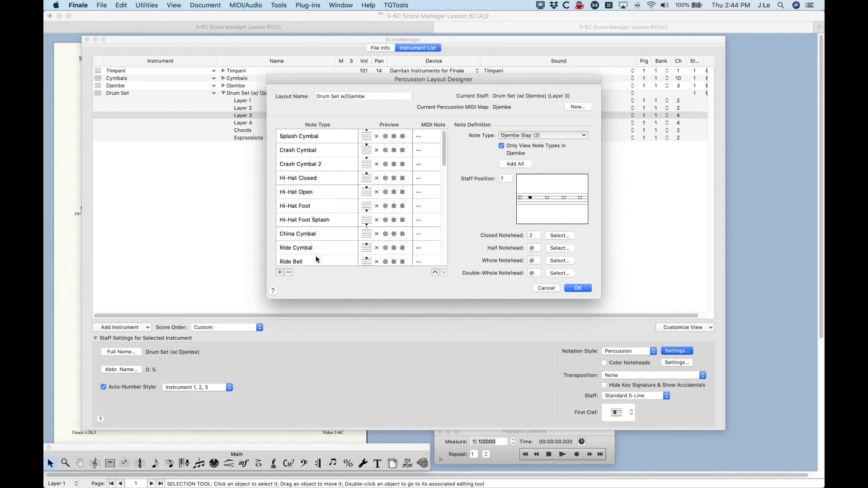
scroll(300, 204, "down", 10)
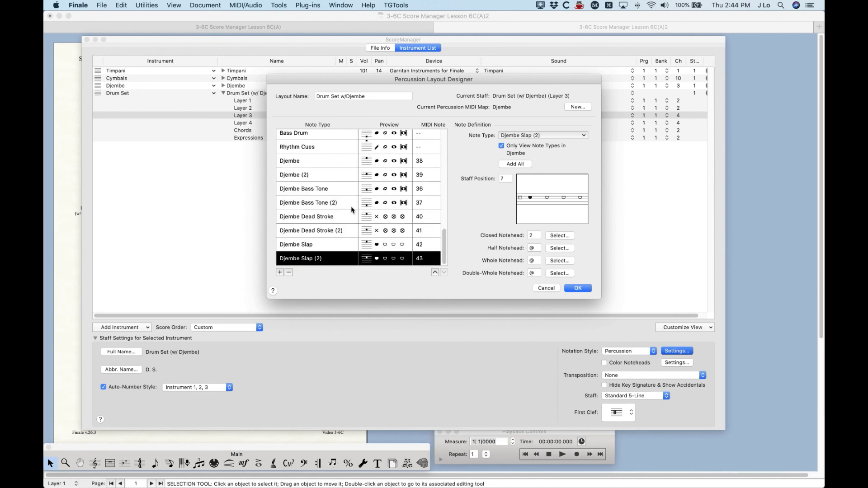
scroll(300, 204, "up", 10)
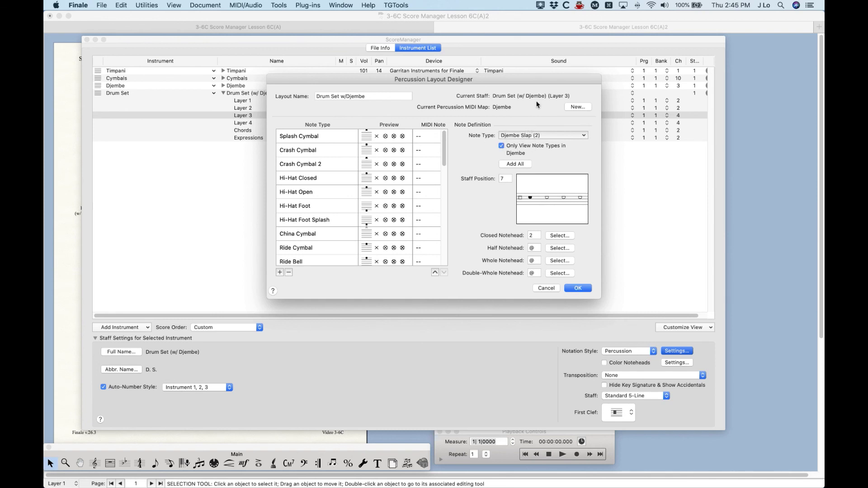
Apply the Drum Set w/Djembe layout and close the Score Manager.
left_click(578, 289)
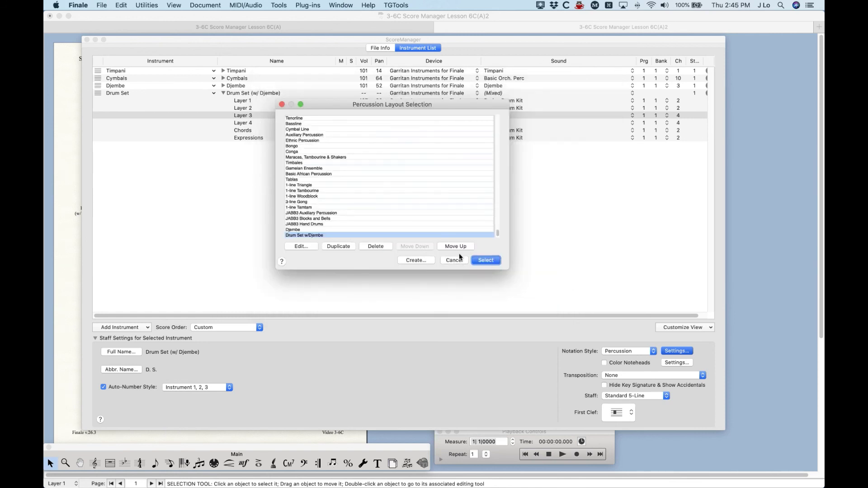
left_click(487, 262)
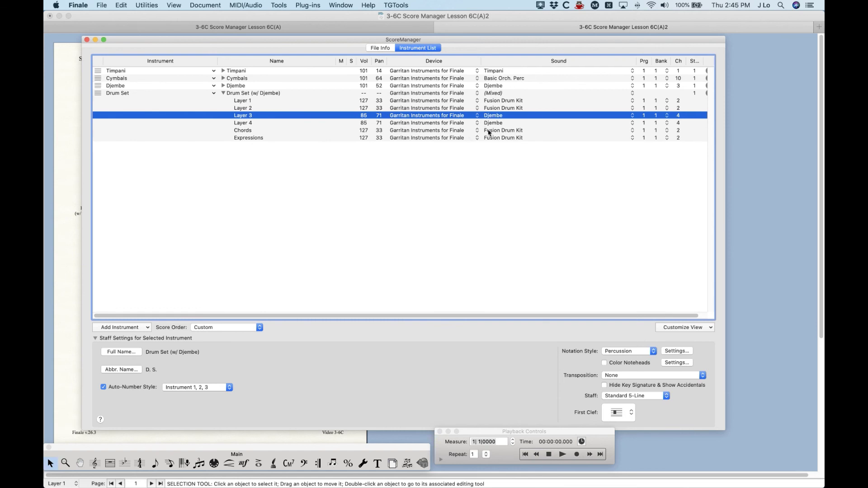
left_click(87, 40)
Zoom in on the Djembe and Drum Set (w/ Djembe) staves in measures 1–4.
key("super+equal")
key("super+equal")
key("super+equal")
key("super+equal")
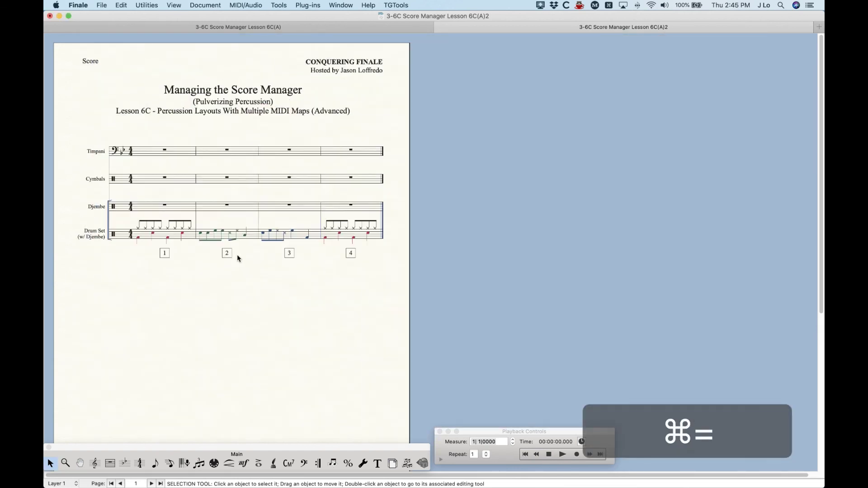
scroll(271, 340, "down", 10)
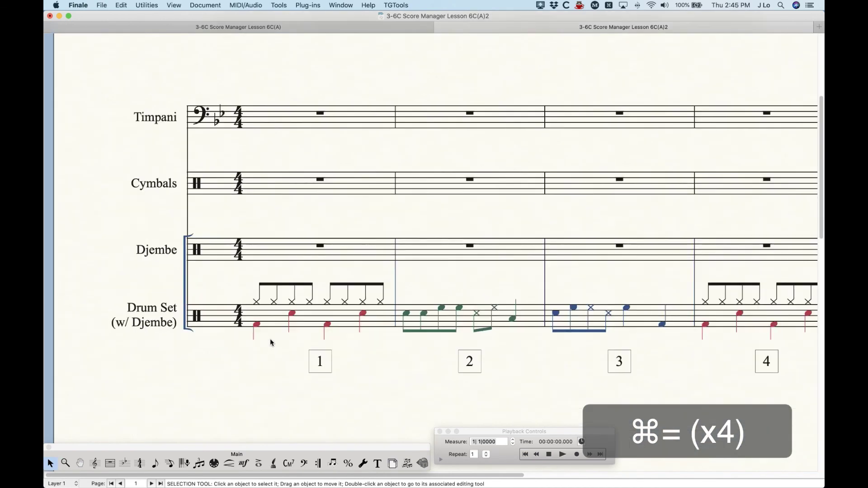
scroll(268, 327, "right", 3)
scroll(267, 323, "right", 5)
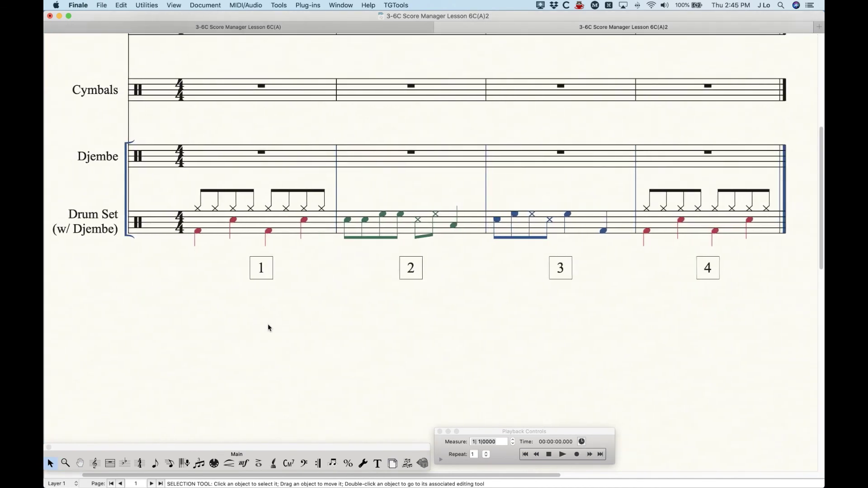
Select measures 2–3 of the Drum Set staff.
left_click(375, 228)
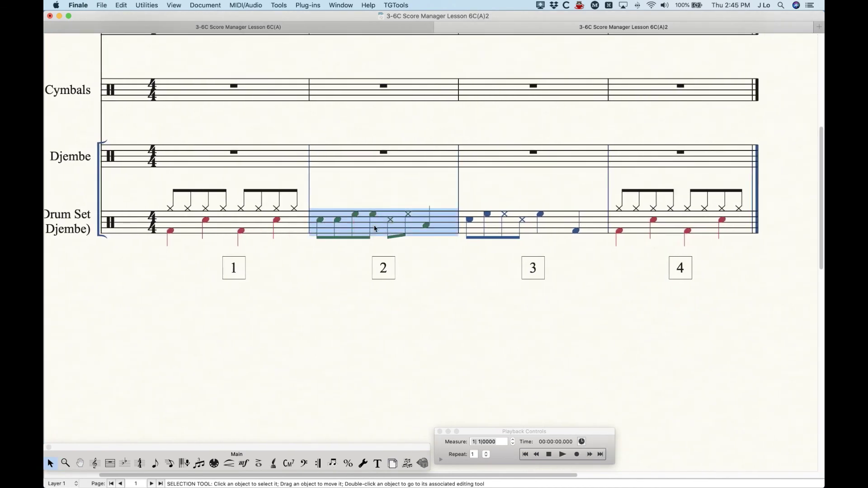
left_click(552, 225, "shift")
left_click(415, 188, "shift")
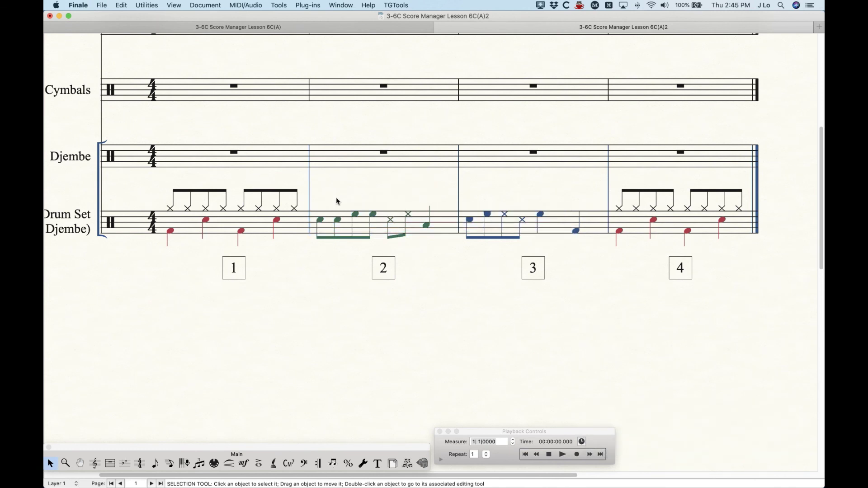
left_click(409, 225)
left_click(517, 223, "shift")
Move layer 3 notes into layer 1 and layer 4 notes into layer 2 with Move/Copy Layers.
left_click(121, 5)
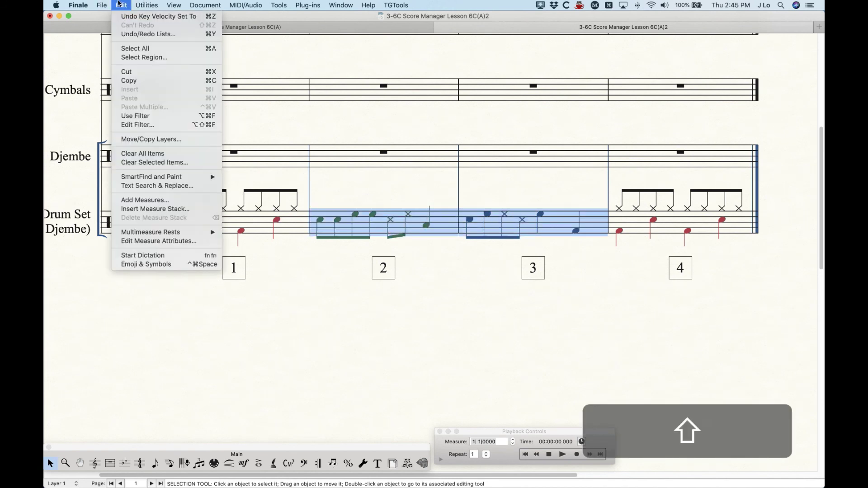
left_click(154, 138)
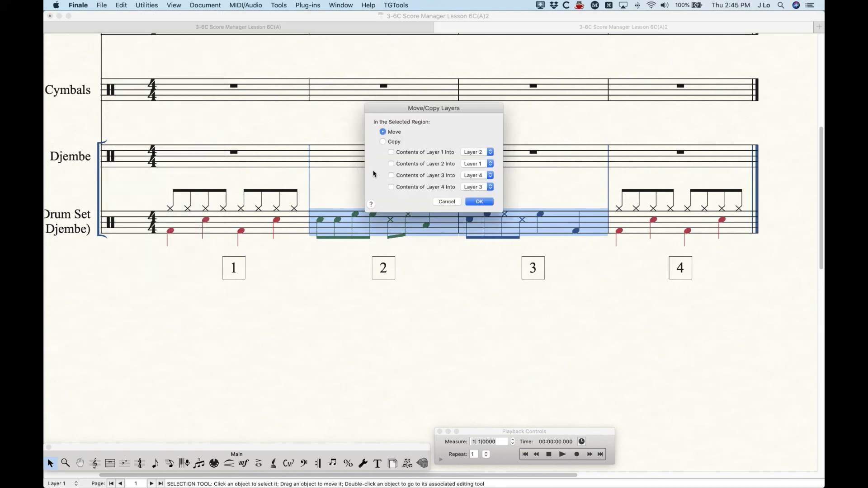
left_click(419, 177)
left_click(479, 176)
left_click(482, 145)
left_click(479, 176)
left_click(412, 187)
left_click(479, 187)
left_click(479, 180)
left_click(480, 202)
Deselect the measures and play back the score, then stop playback.
left_click(471, 259)
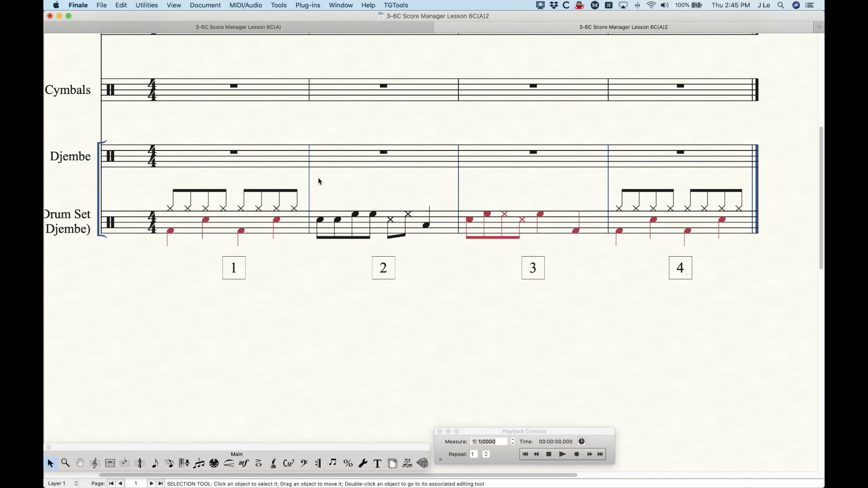
left_click(557, 455)
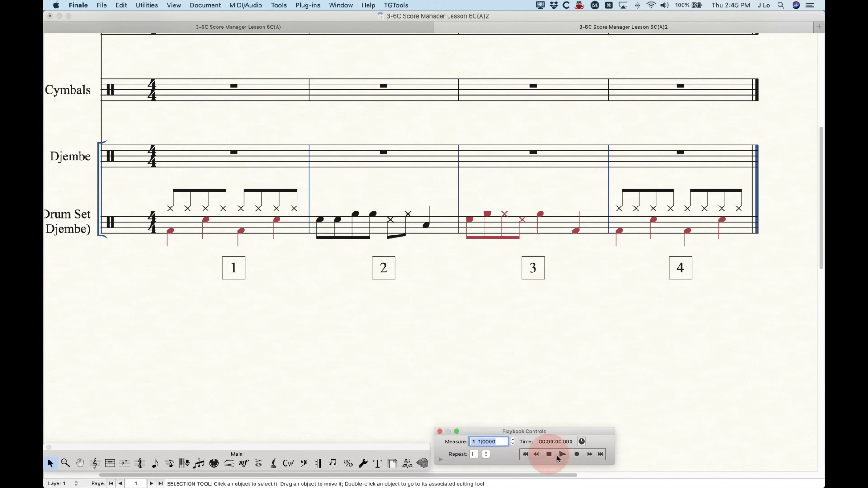
left_click(562, 455)
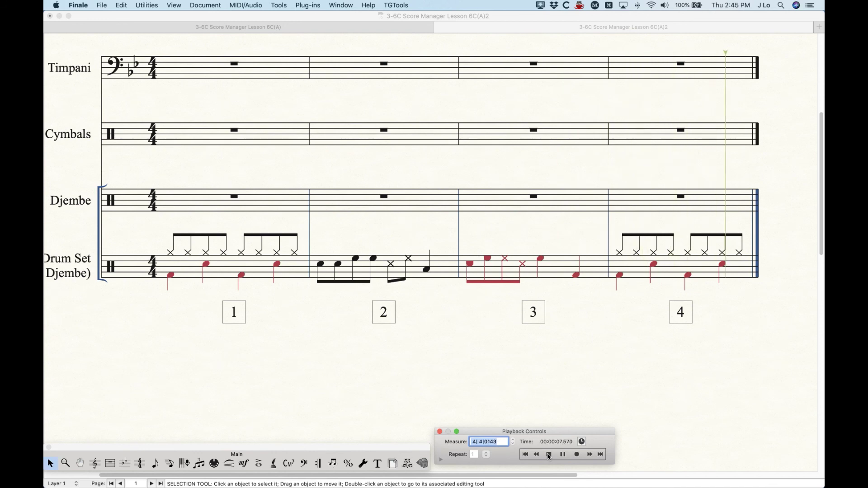
left_click(443, 277)
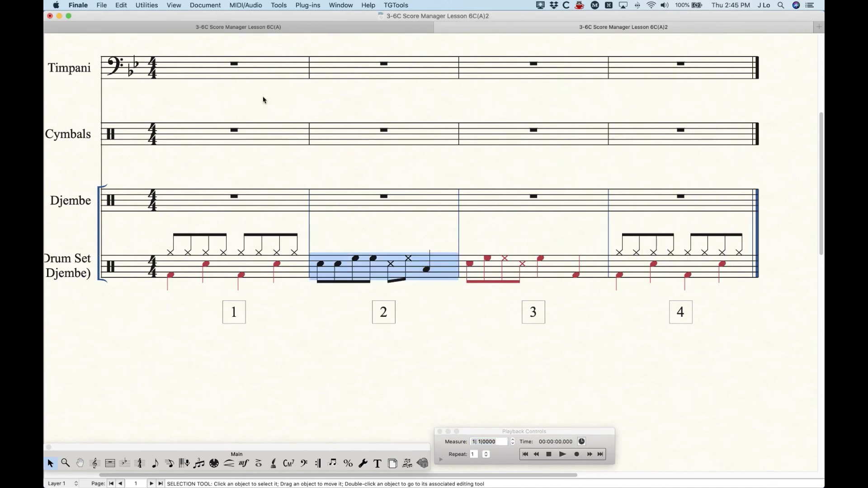
Move Drum Set measures 2–3 layer 1 notes into layer 3 and layer 2 into layer 4.
left_click(552, 257, "shift")
left_click(121, 5)
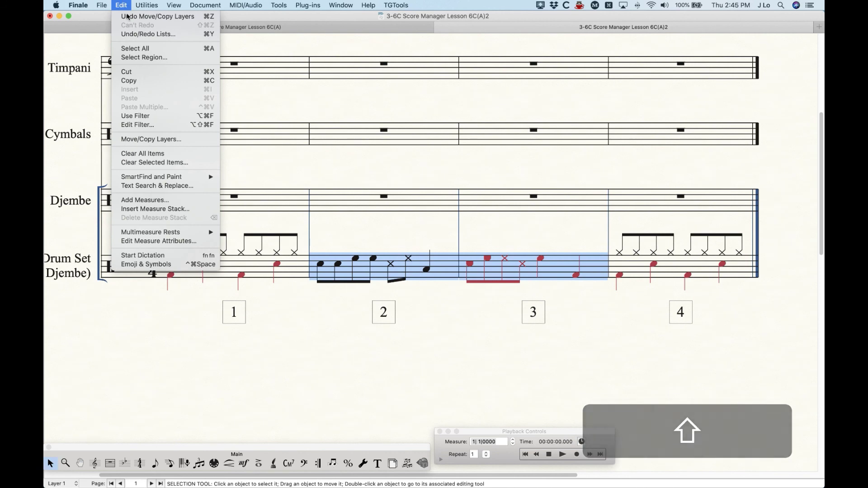
left_click(136, 138)
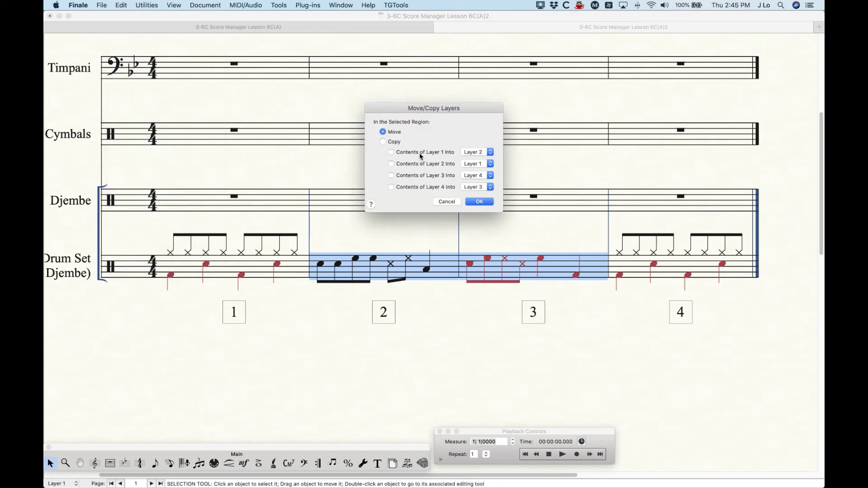
left_click(420, 154)
left_click(490, 152)
left_click(475, 161)
left_click(414, 162)
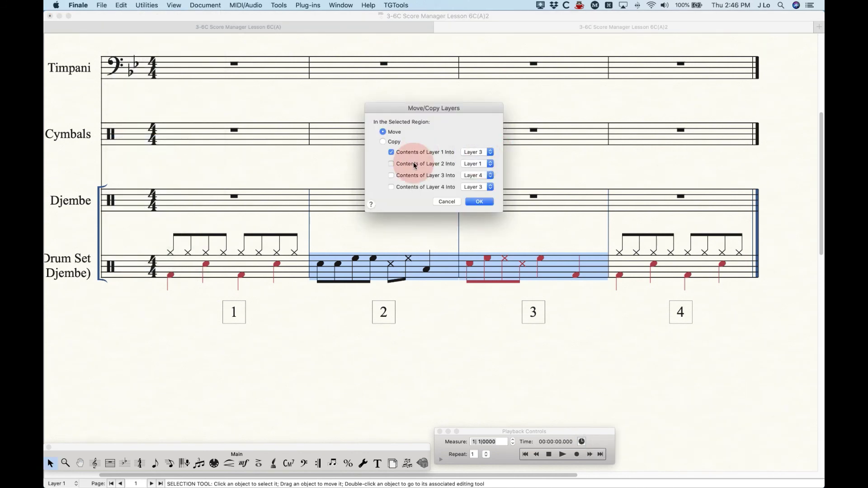
left_click(477, 164)
left_click(466, 198)
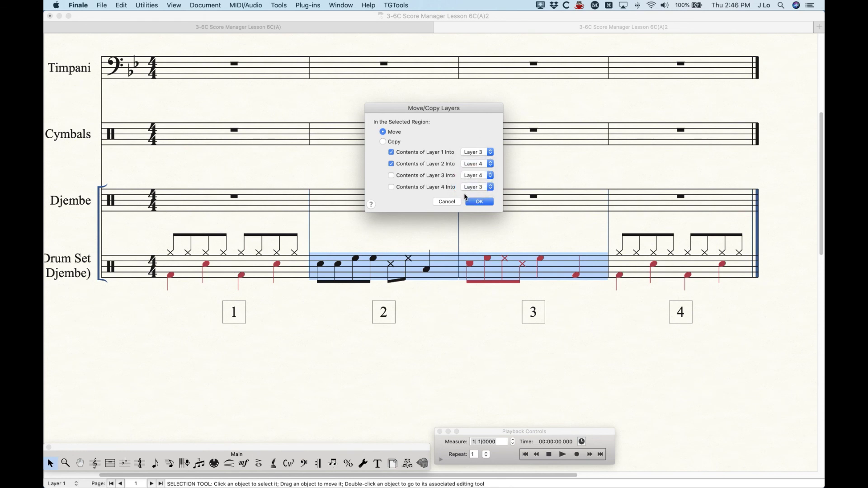
left_click(478, 204)
Deselect the measures, play back the score, and bring up the Score Manager with ⌘K.
left_click(413, 238)
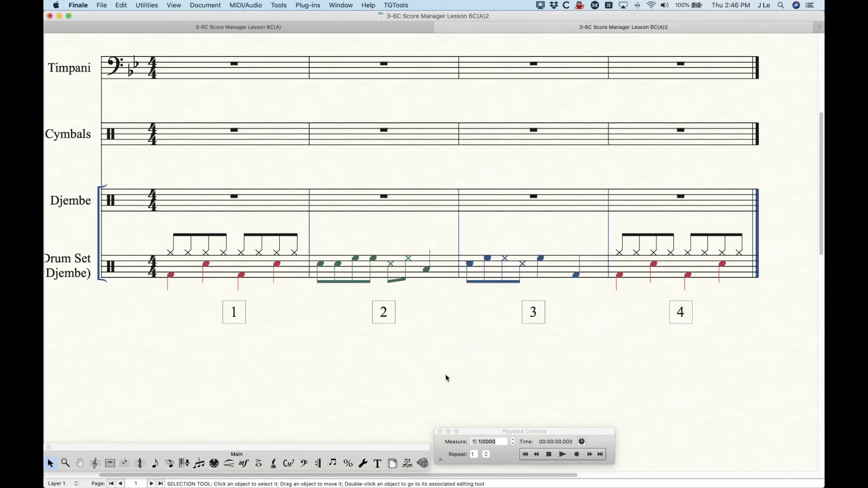
left_click(562, 455)
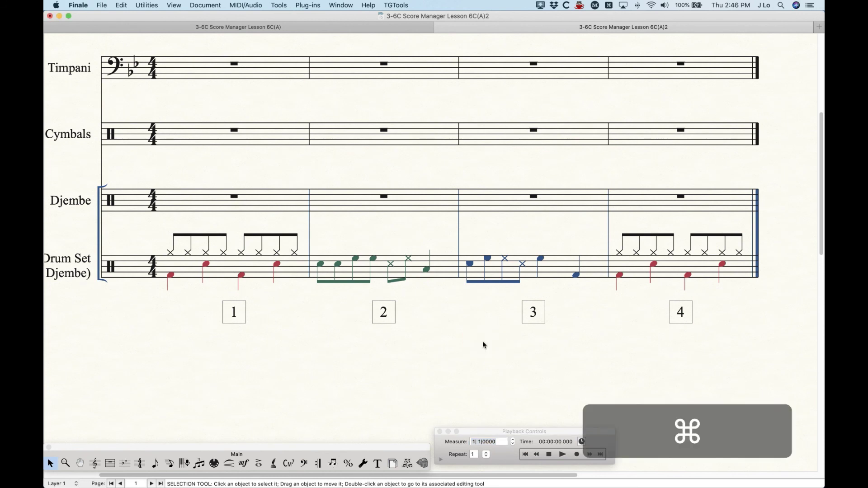
key("super+k")
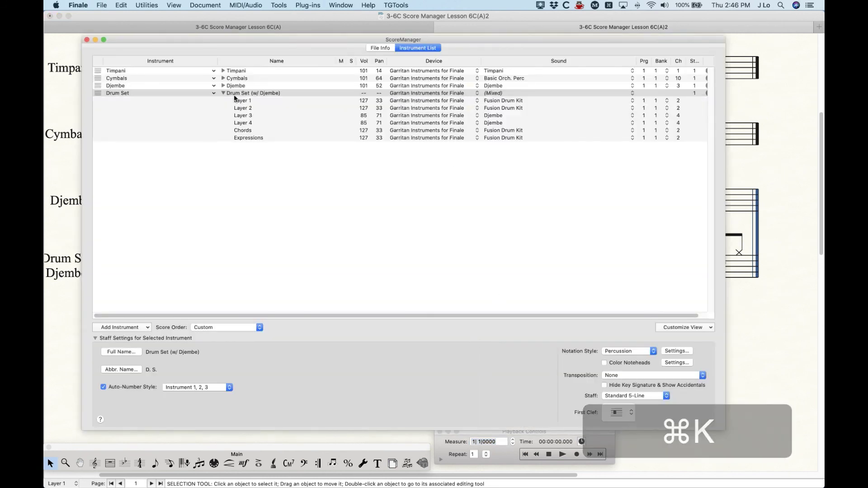
Check Drum Set (w/ Djembe) Layer 1's sound, keep it on Fusion Drum Kit, and close the Score Manager.
left_click(235, 94)
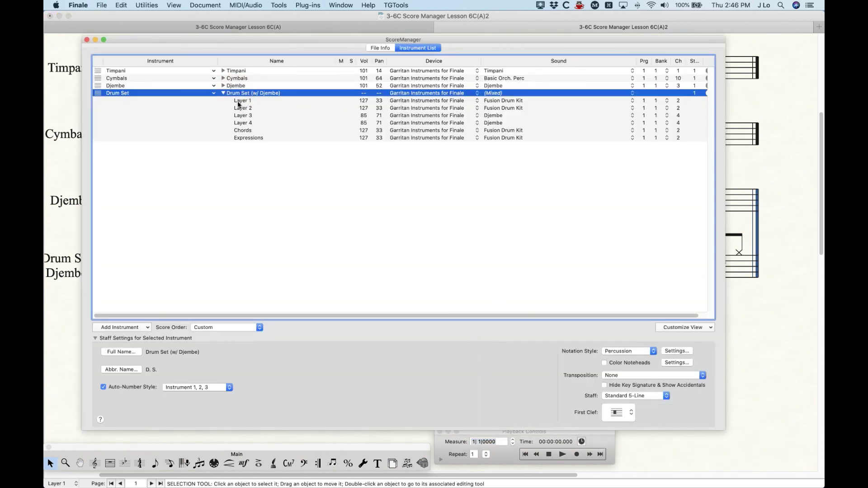
left_click(239, 102)
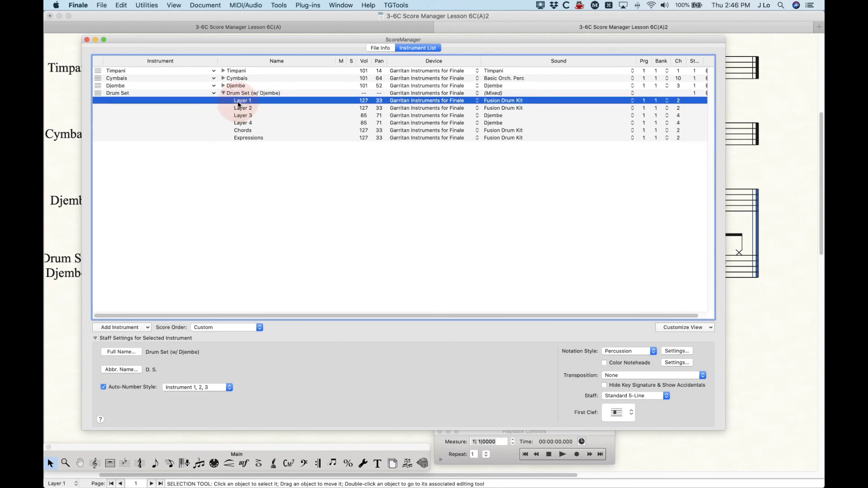
left_click(502, 104)
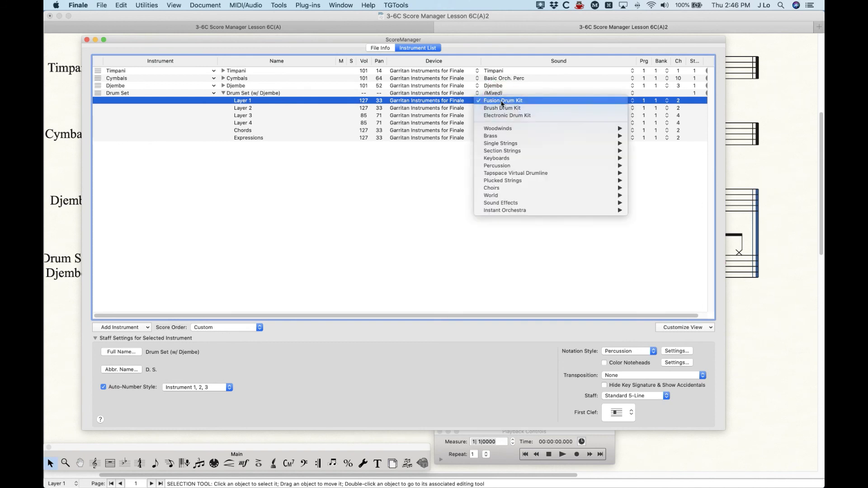
mouse_move(496, 196)
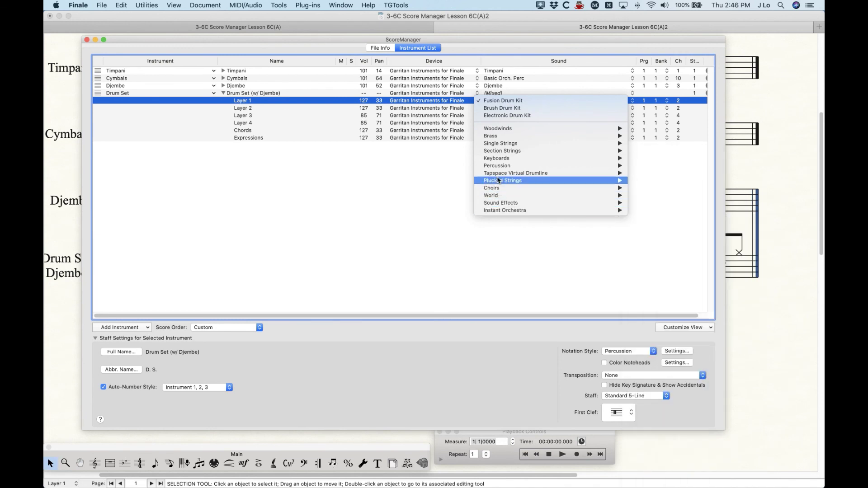
left_click(396, 171)
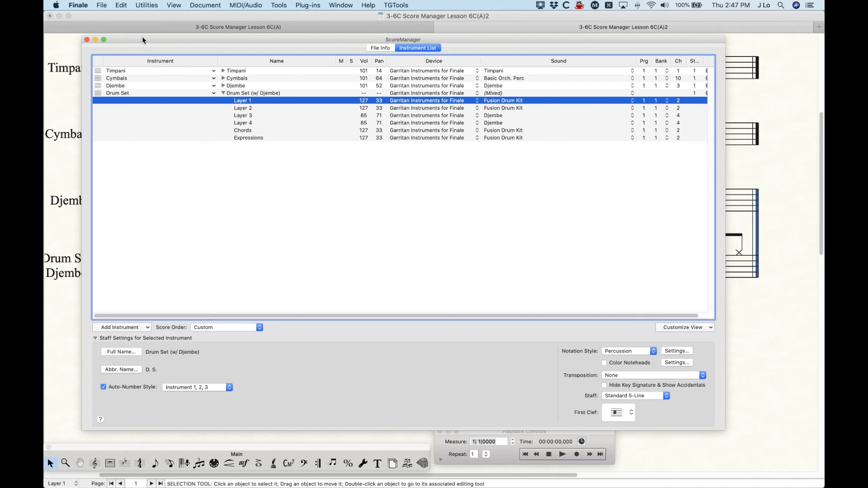
left_click(87, 40)
Zoom out and scroll left to show the full first page titled Managing the Score Manager.
key("super+minus")
key("super+minus")
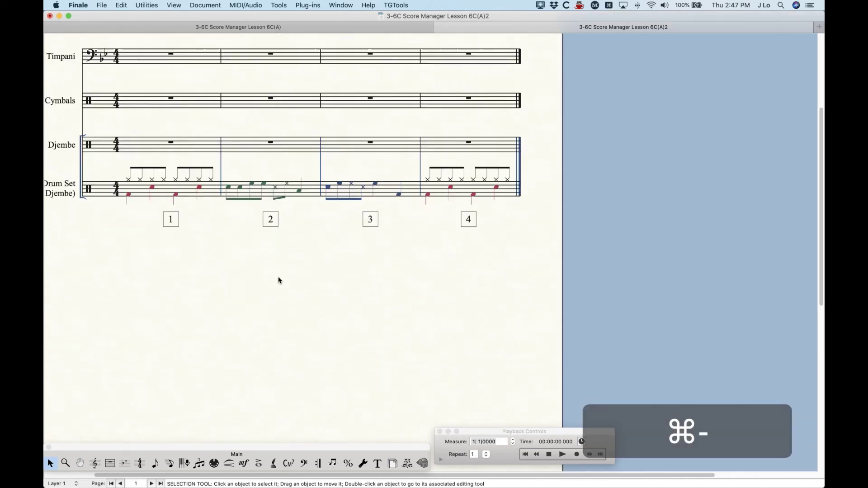
scroll(309, 253, "left", 3)
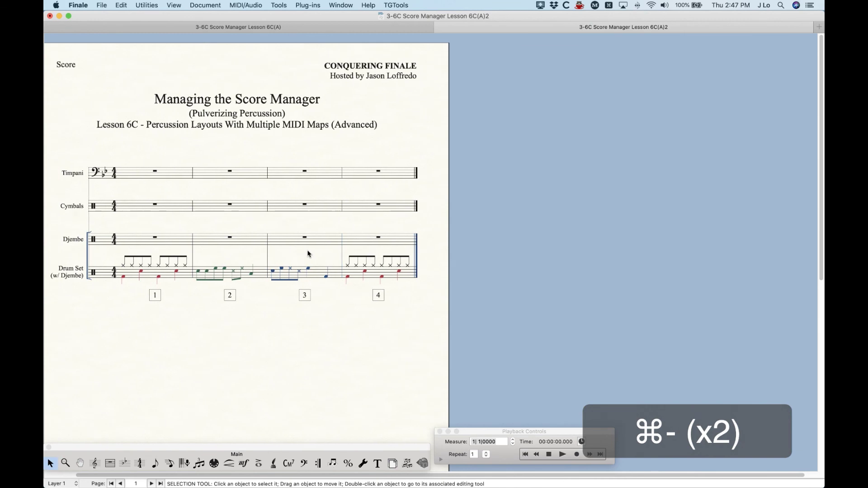
scroll(308, 253, "left", 1)
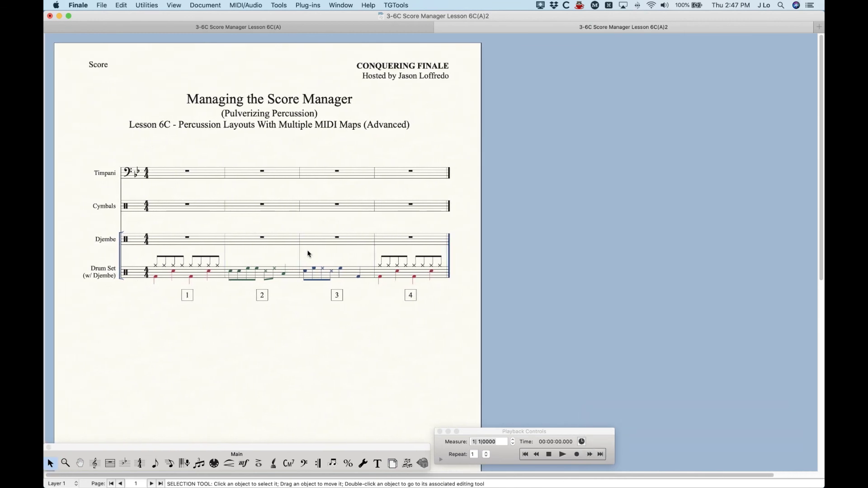